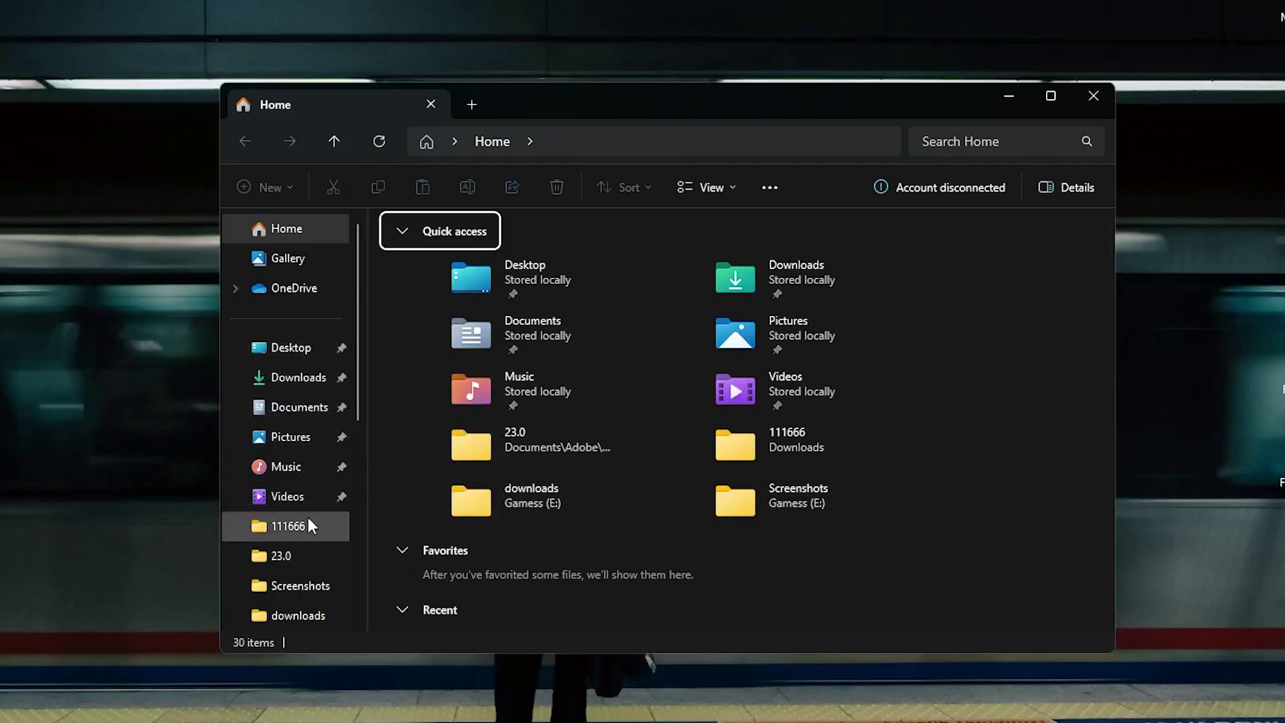
- Show This PC and check Local Disk (C:): 30.6 GB free of 222 GB
scroll(309, 526, down, 3)
click(289, 405)
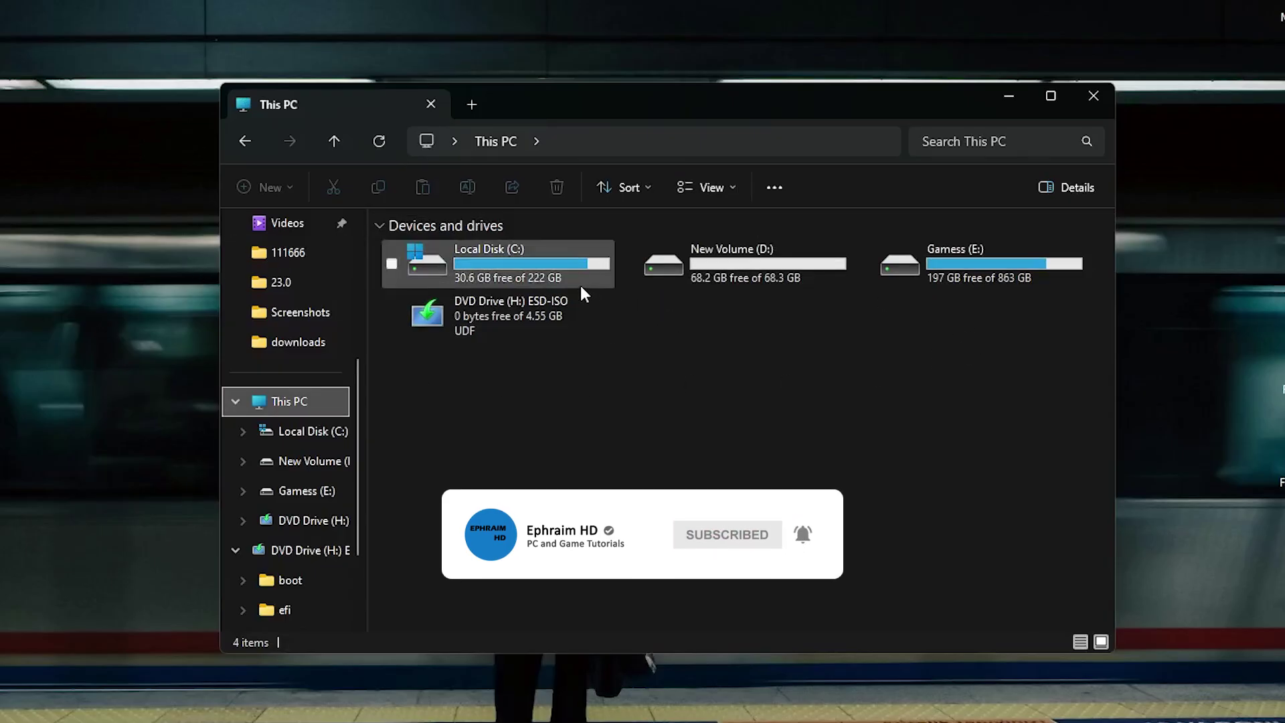
mouse_move(532, 278)
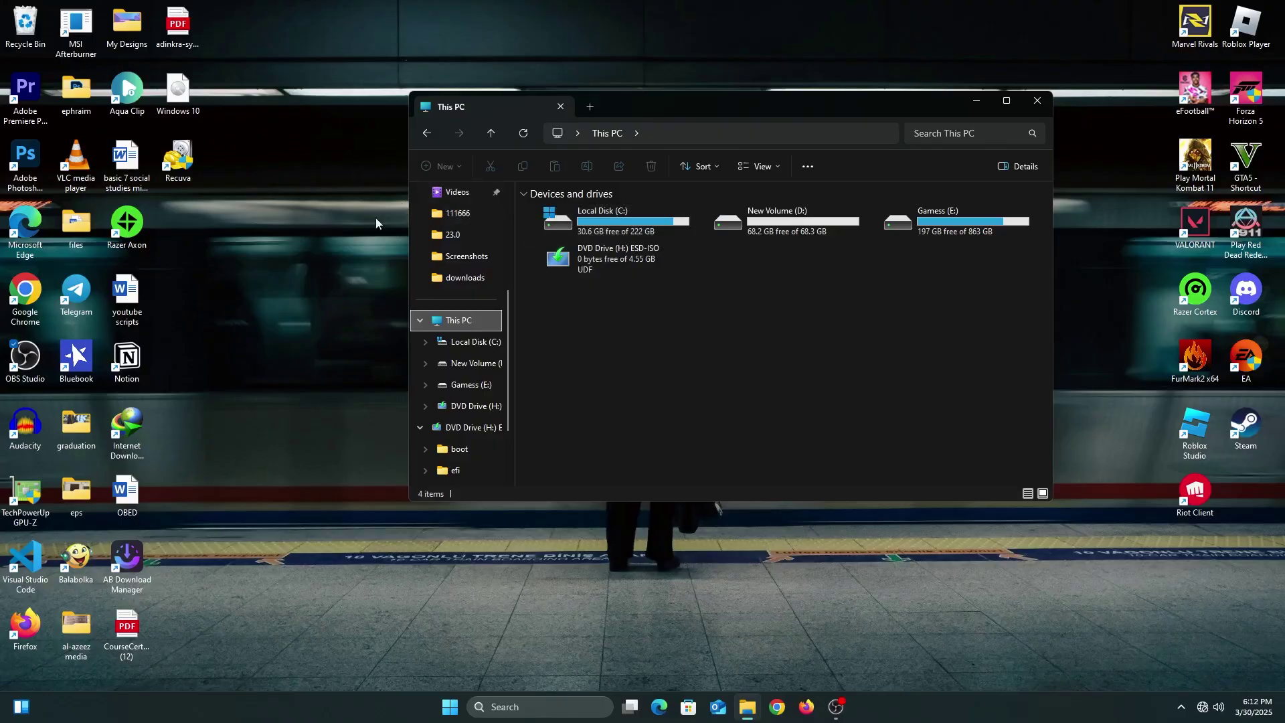
- Minimize File Explorer and launch Disk Cleanup by searching 'disk'
click(978, 104)
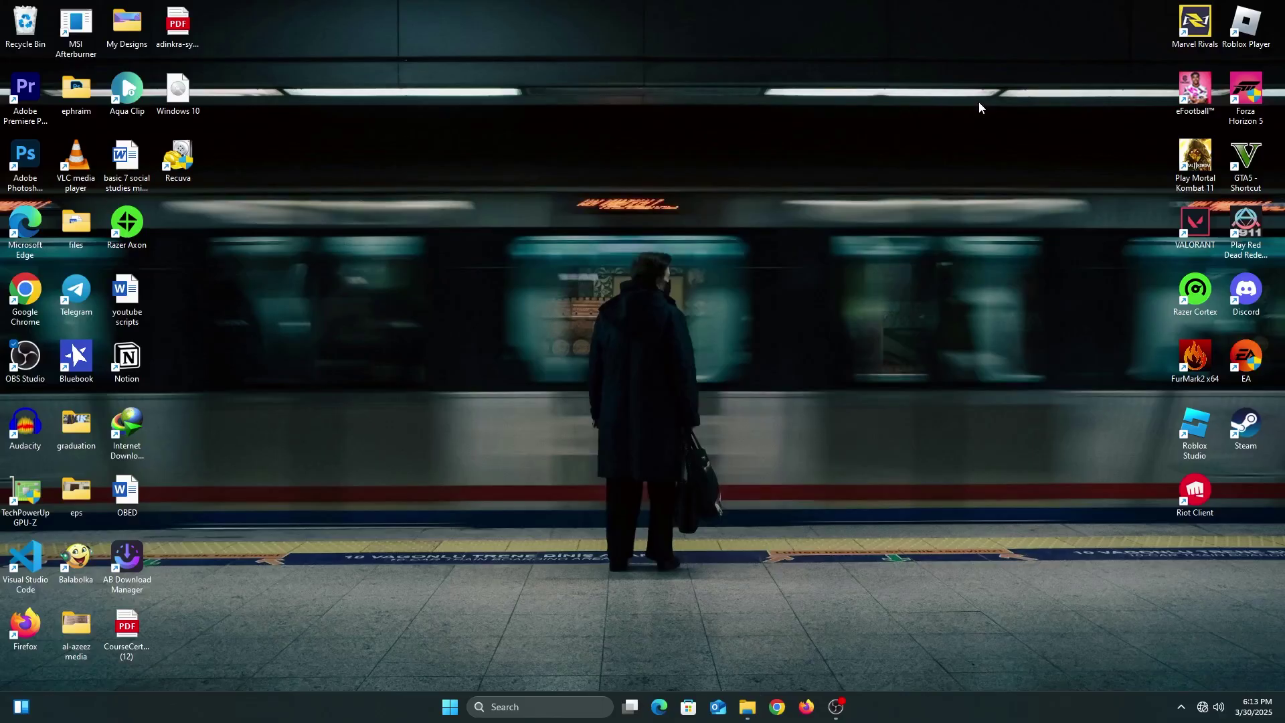
click(506, 708)
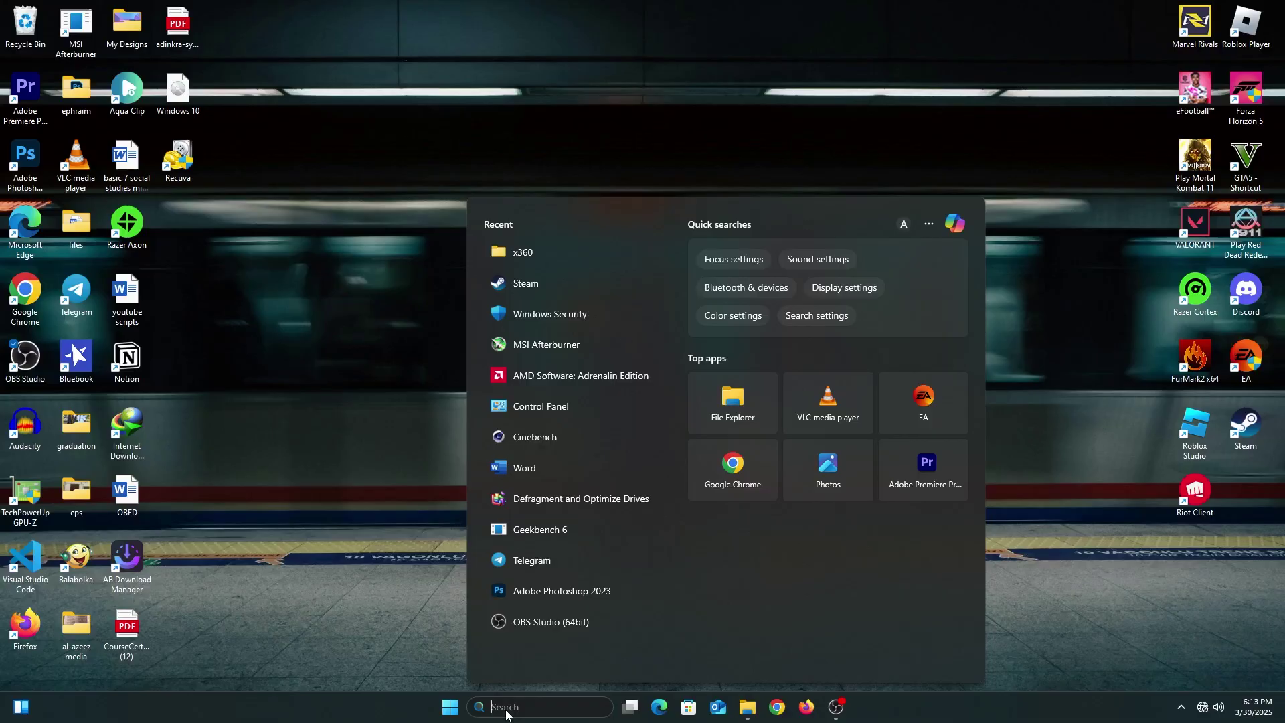
text(disk)
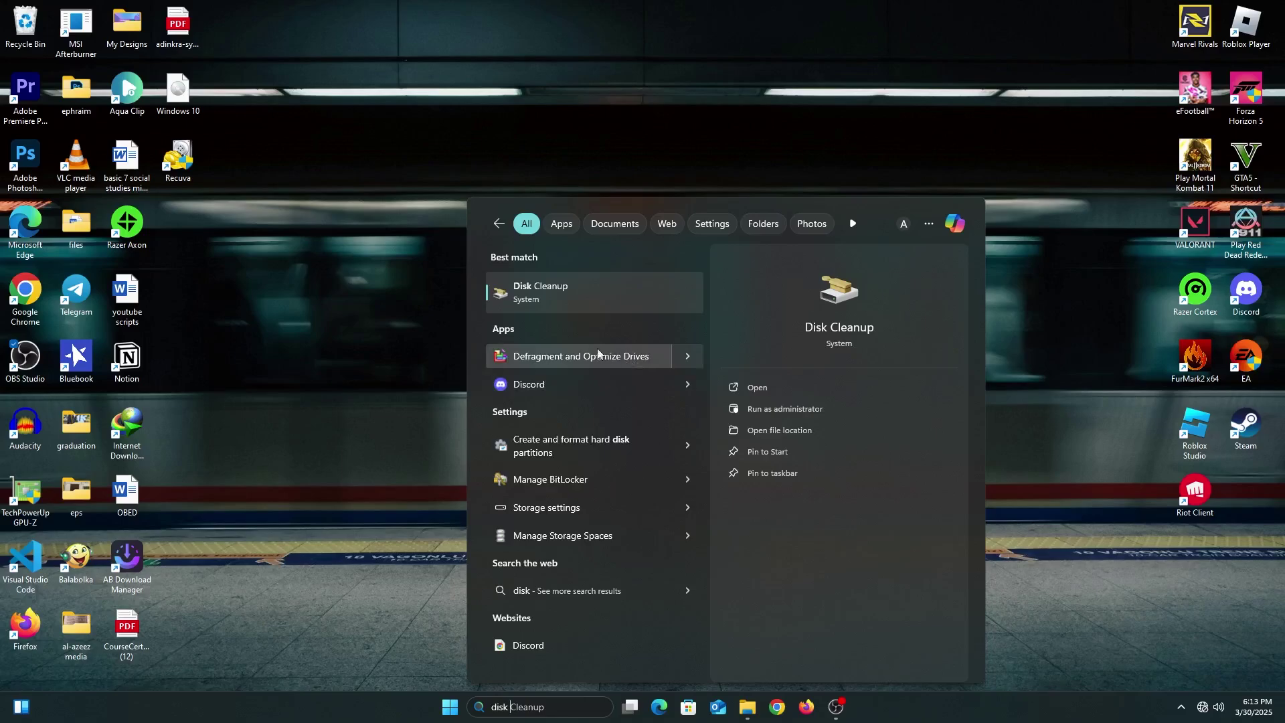
click(598, 311)
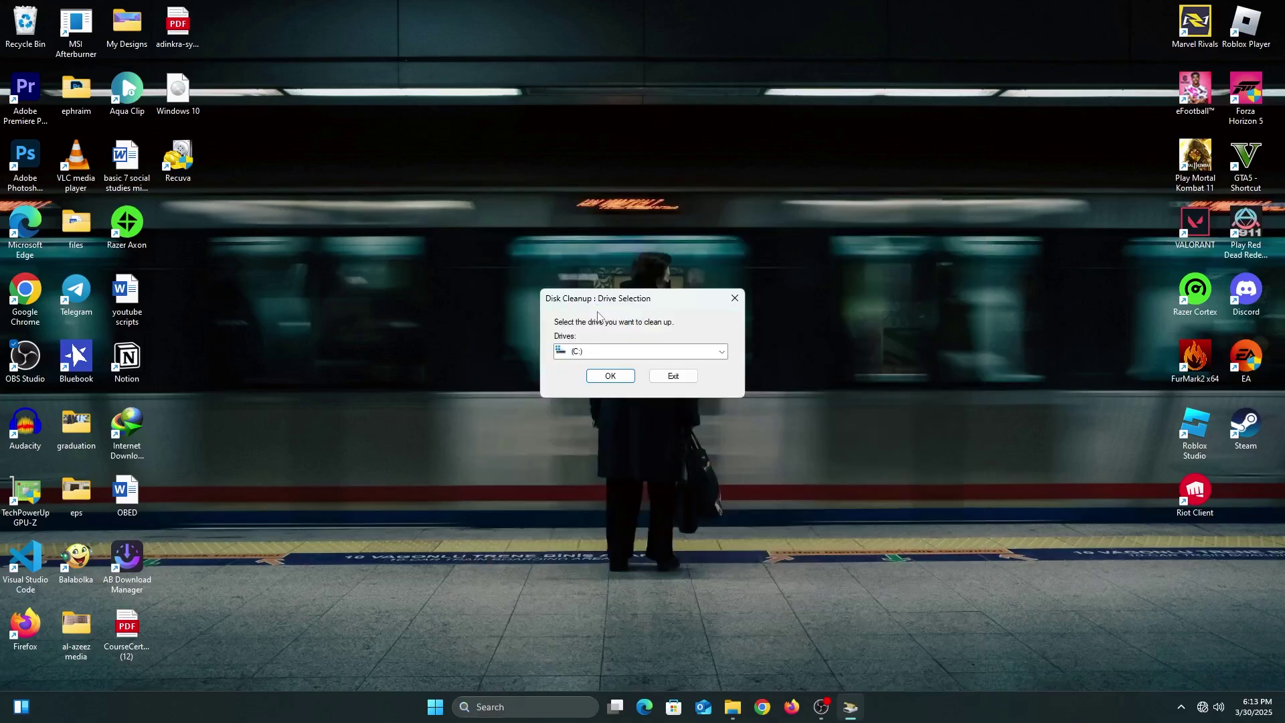
- Choose drive C: and add Recycle Bin and Delivery Optimization Files, reaching 411 MB
click(625, 377)
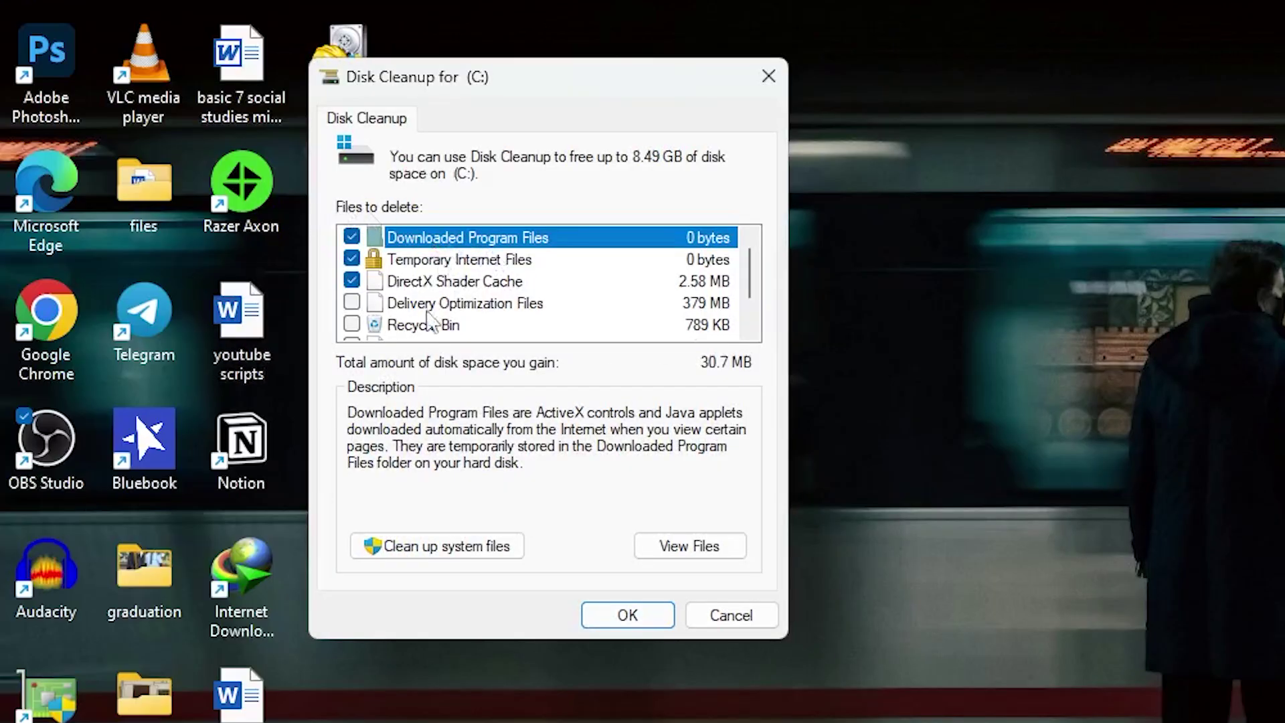
click(352, 325)
click(351, 305)
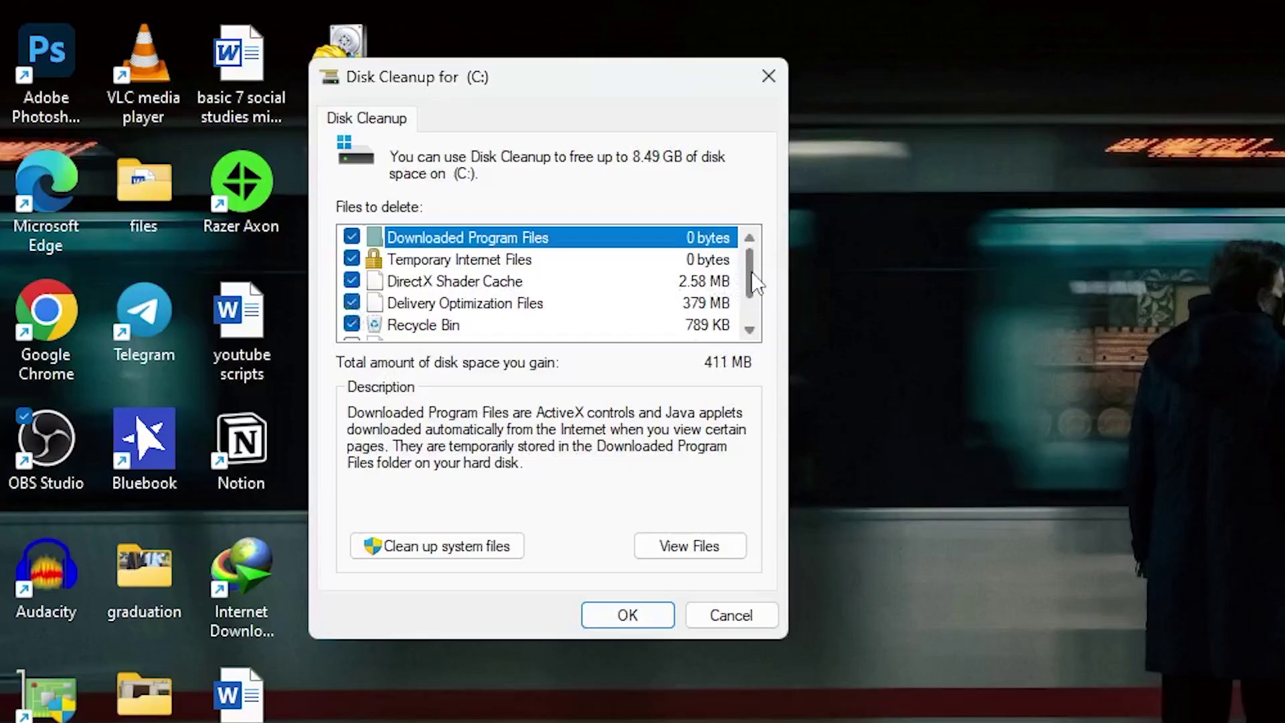
scroll(757, 295, down, 1)
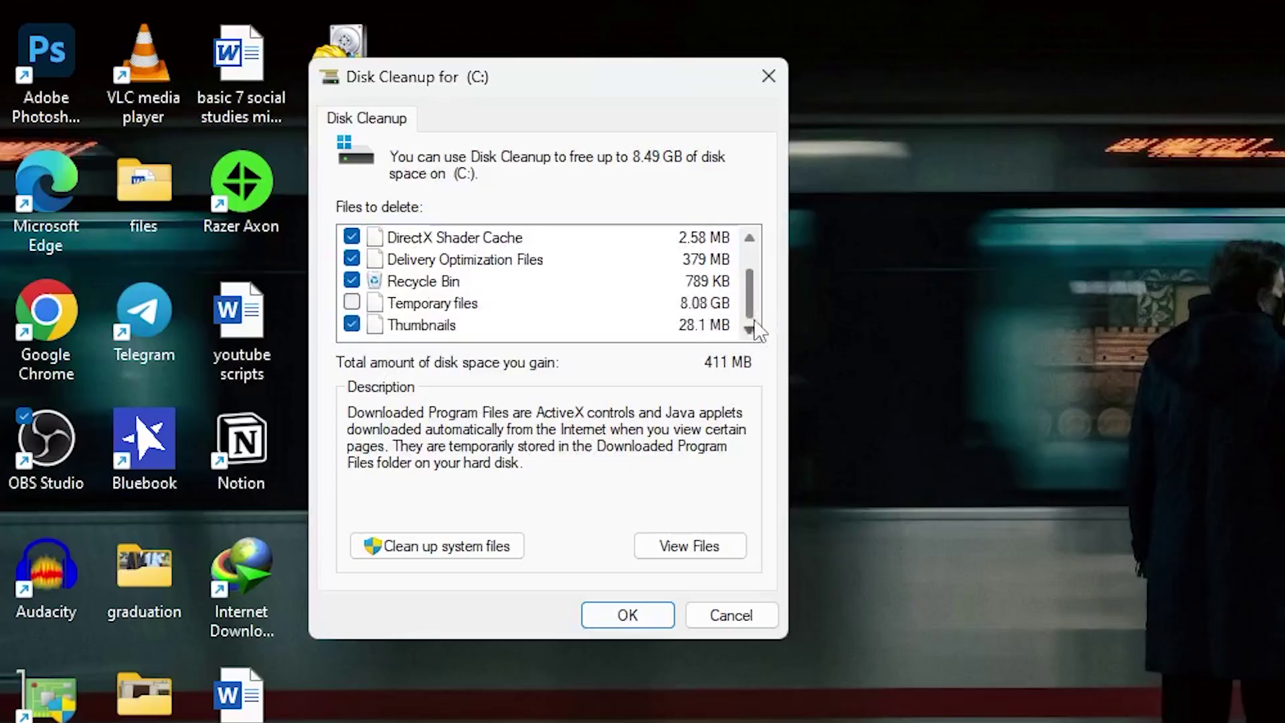
- Add Temporary files and permanently delete the 8.49 GB selection on C:
click(352, 304)
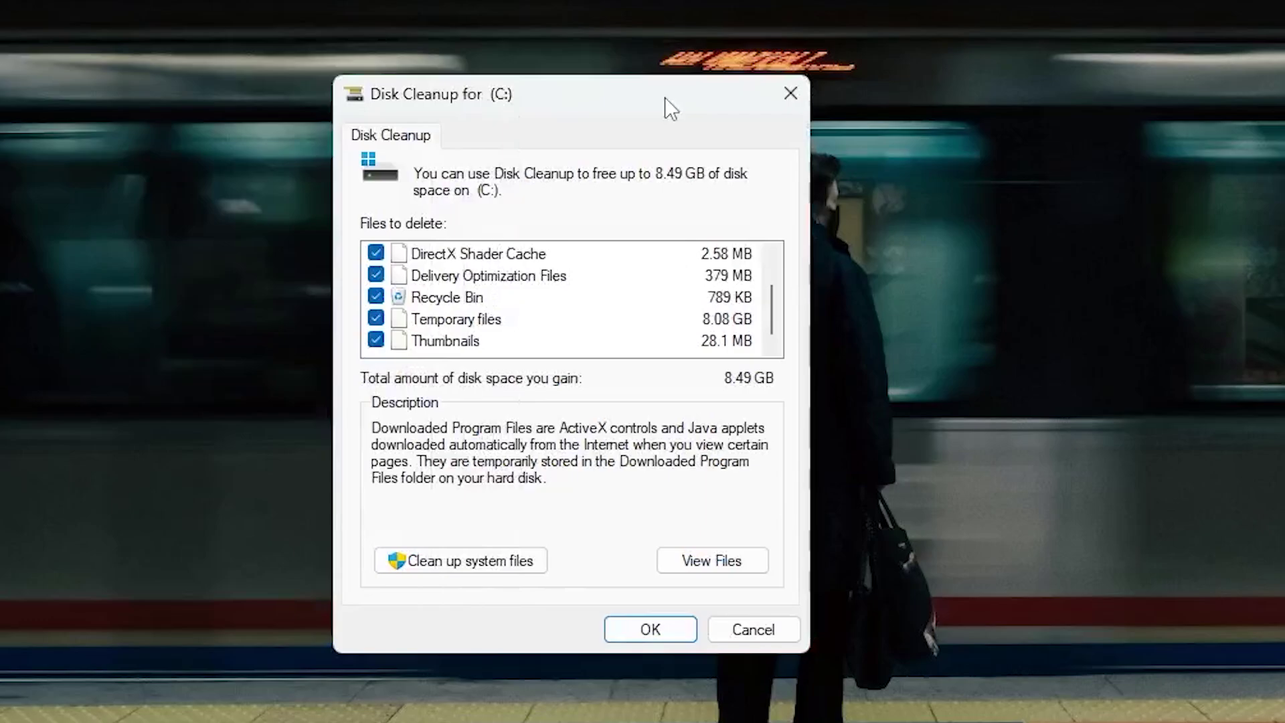
scroll(788, 314, up, 1)
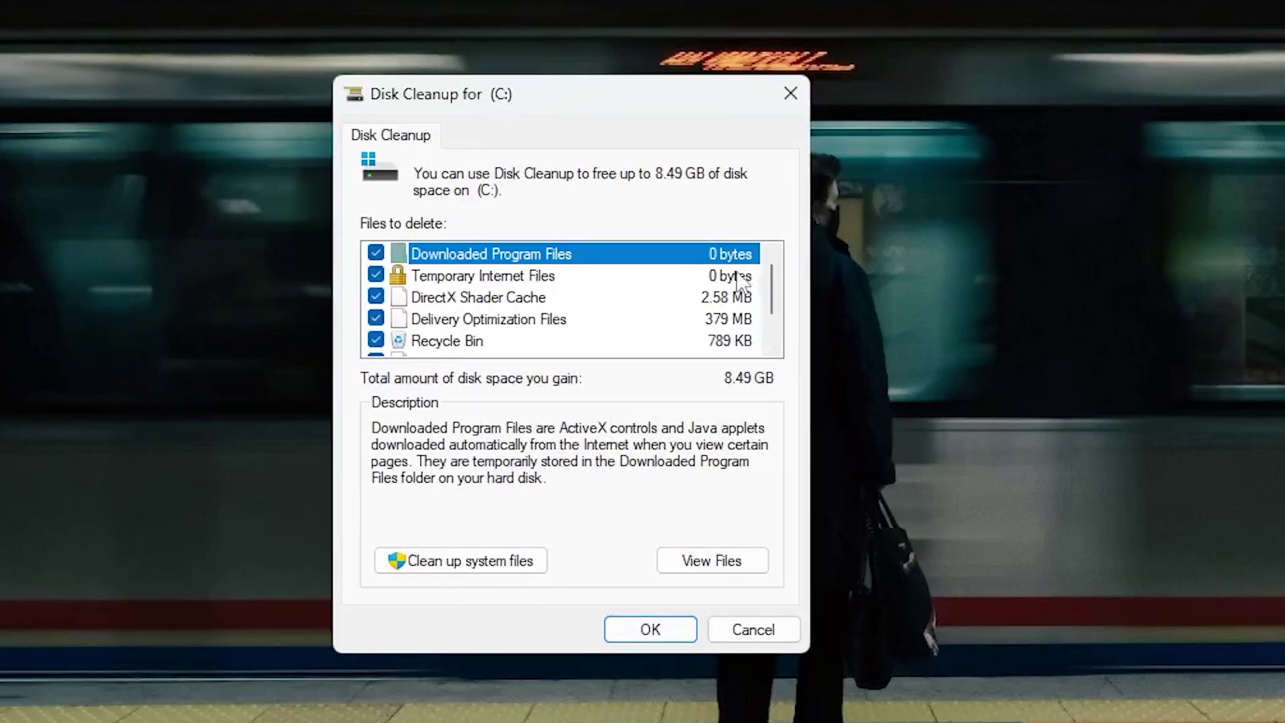
scroll(775, 298, down, 1)
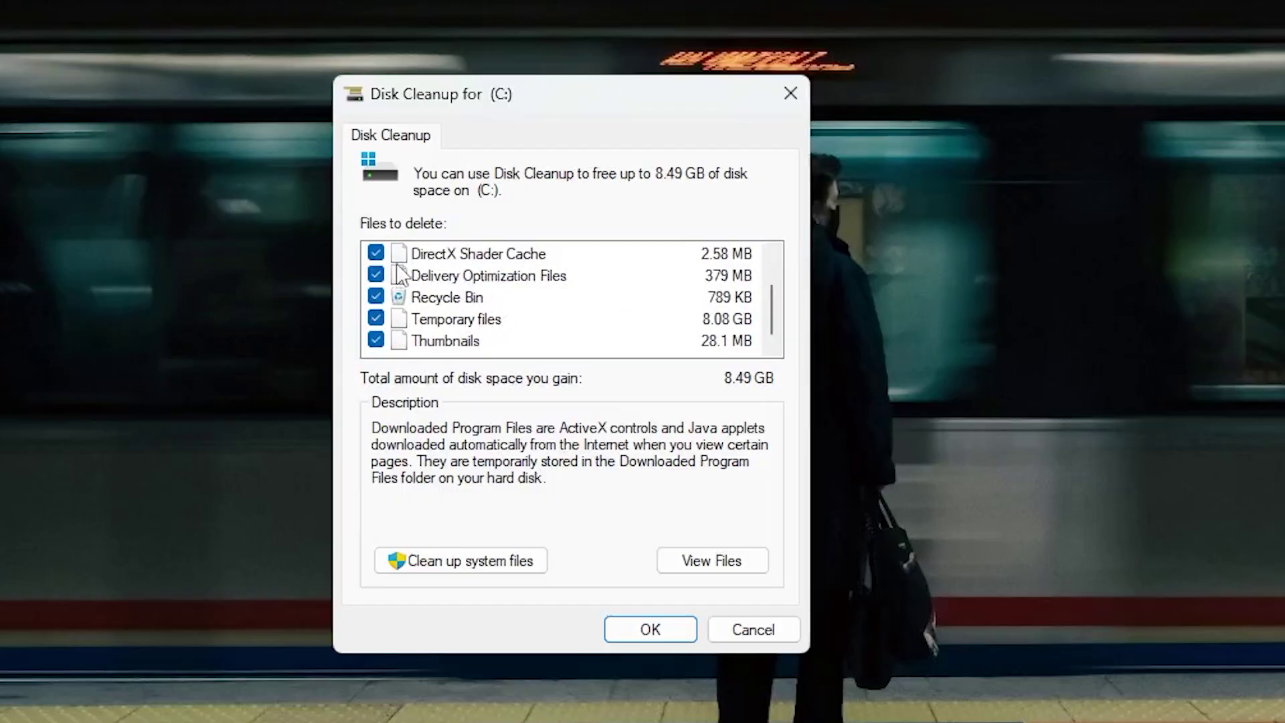
click(664, 636)
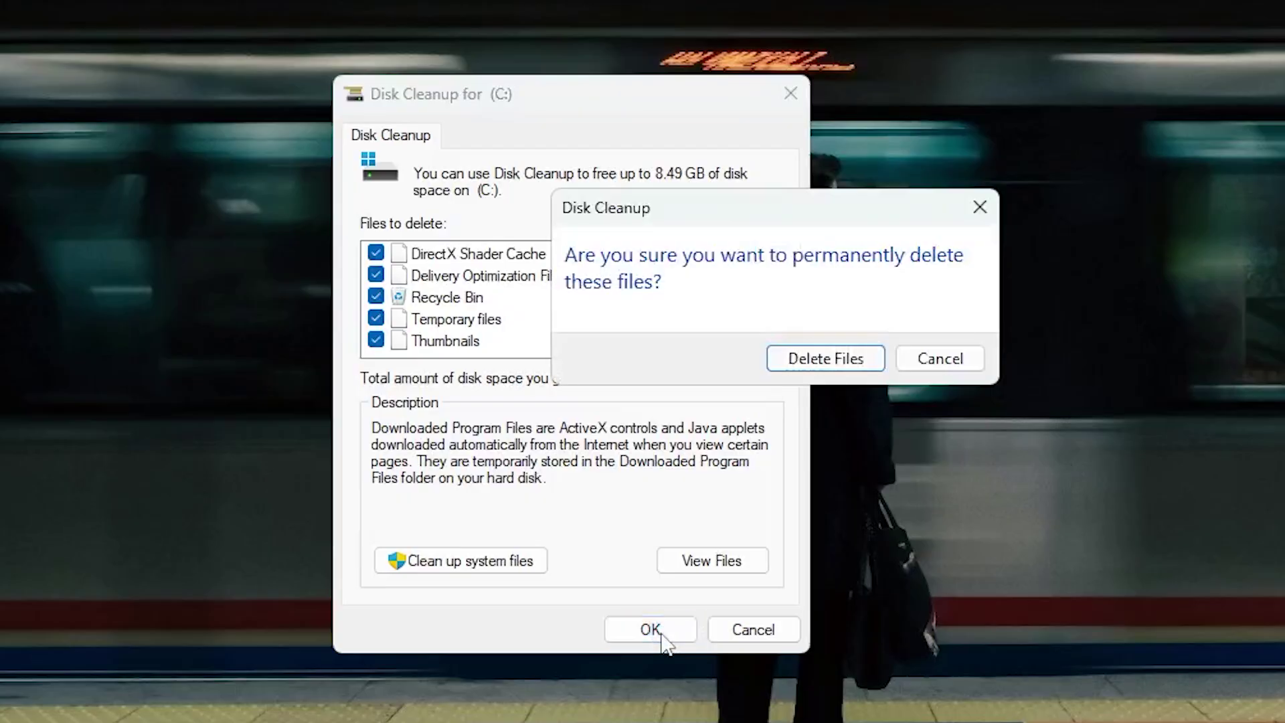
click(841, 365)
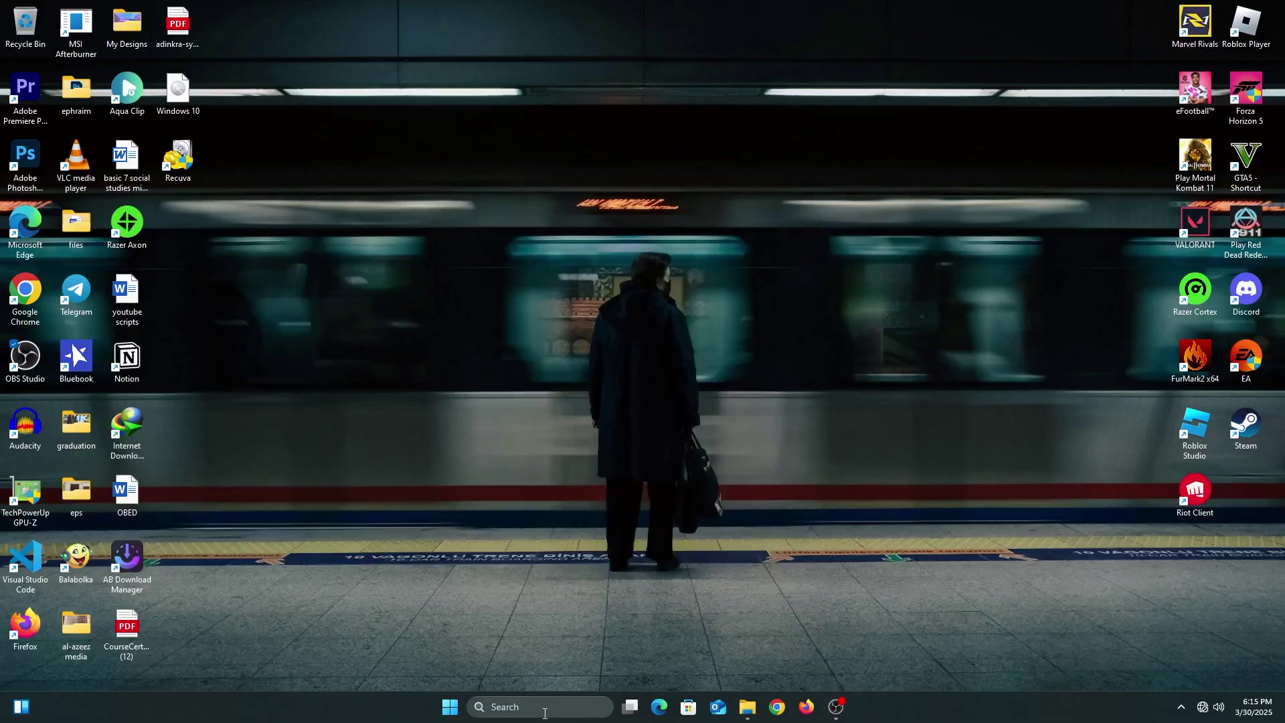
- Search Windows for 'programs and fea' to find Add or remove programs
click(544, 709)
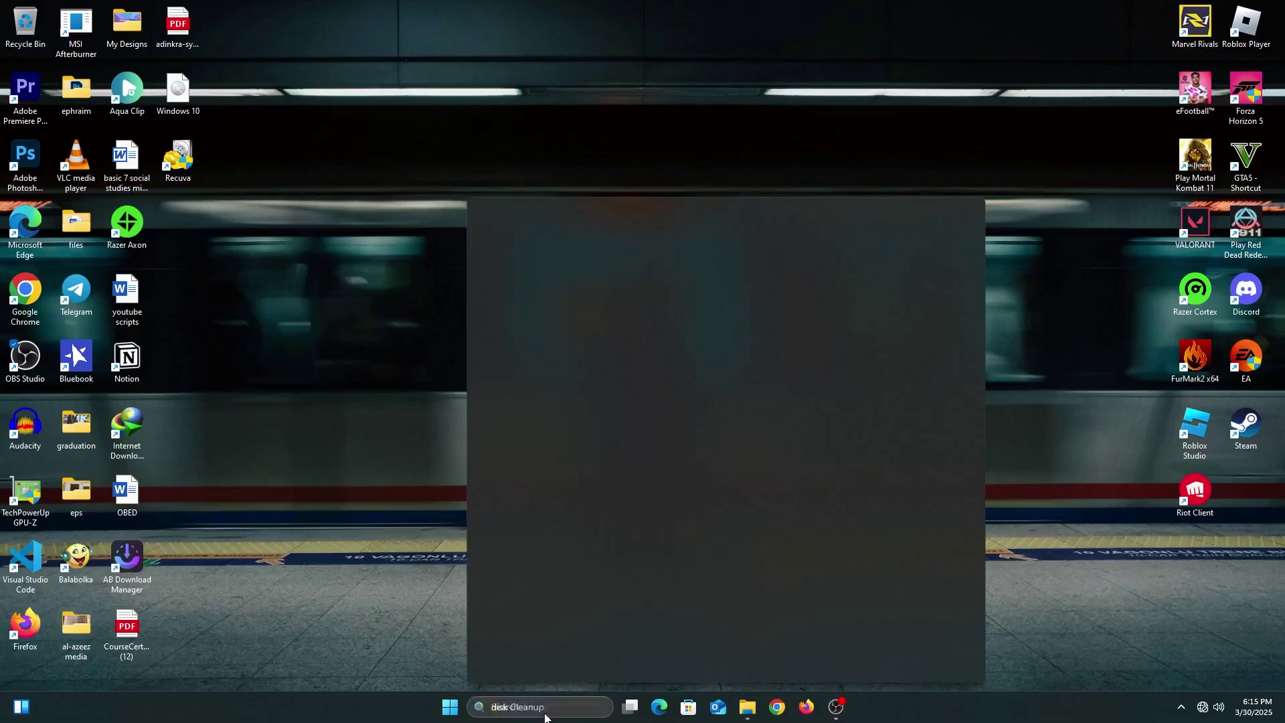
text(programs and fea)
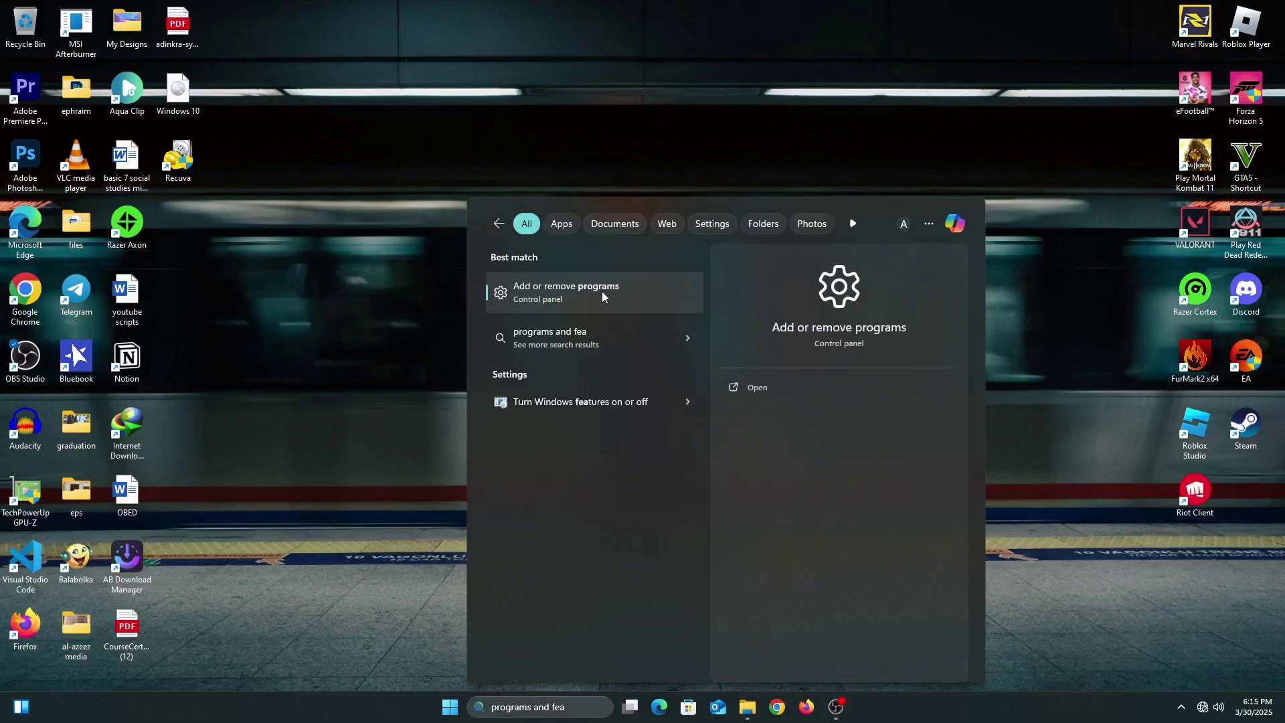
- Uninstall EA SPORTS FC 24 from the installed apps in Settings
click(527, 295)
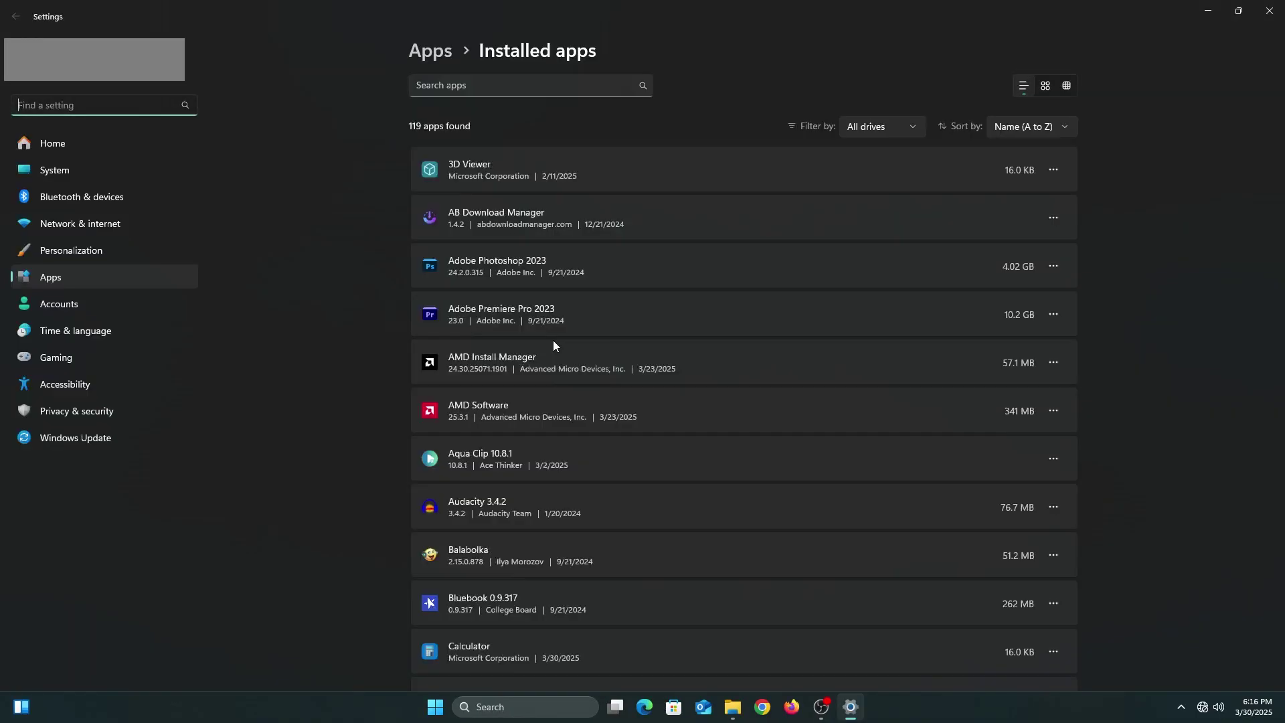
scroll(553, 340, down, 8)
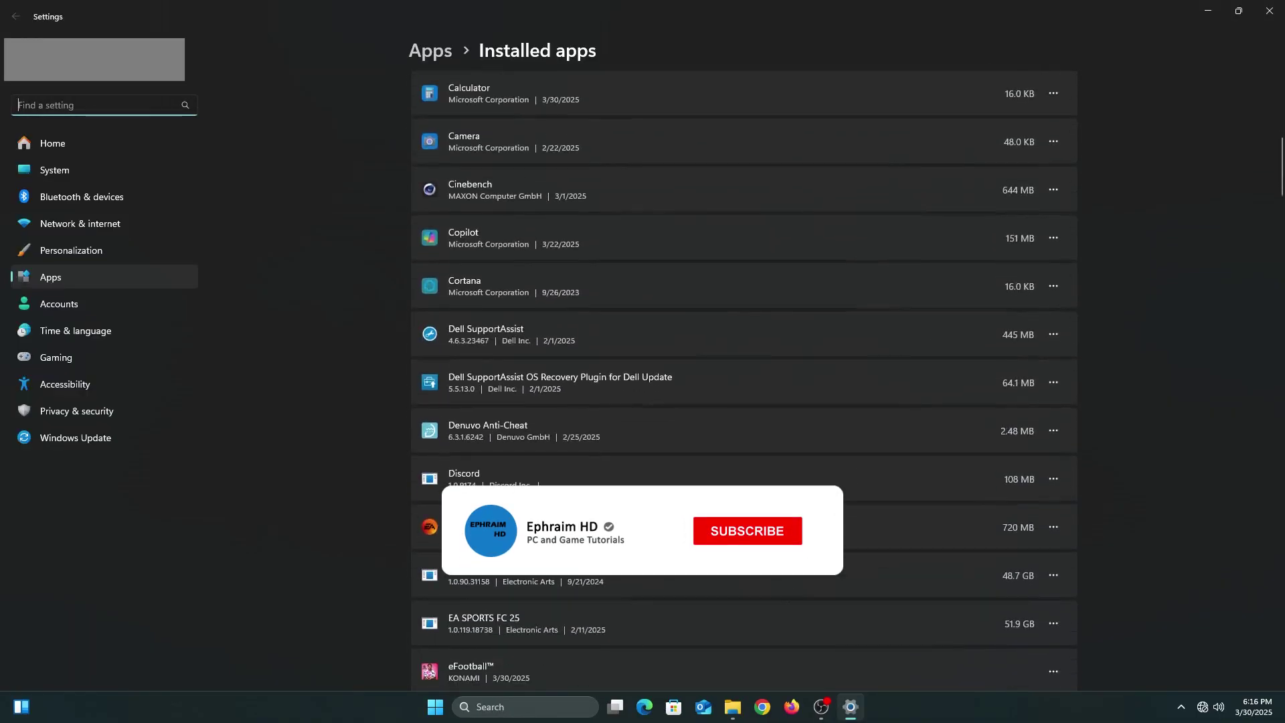
scroll(1123, 403, down, 3)
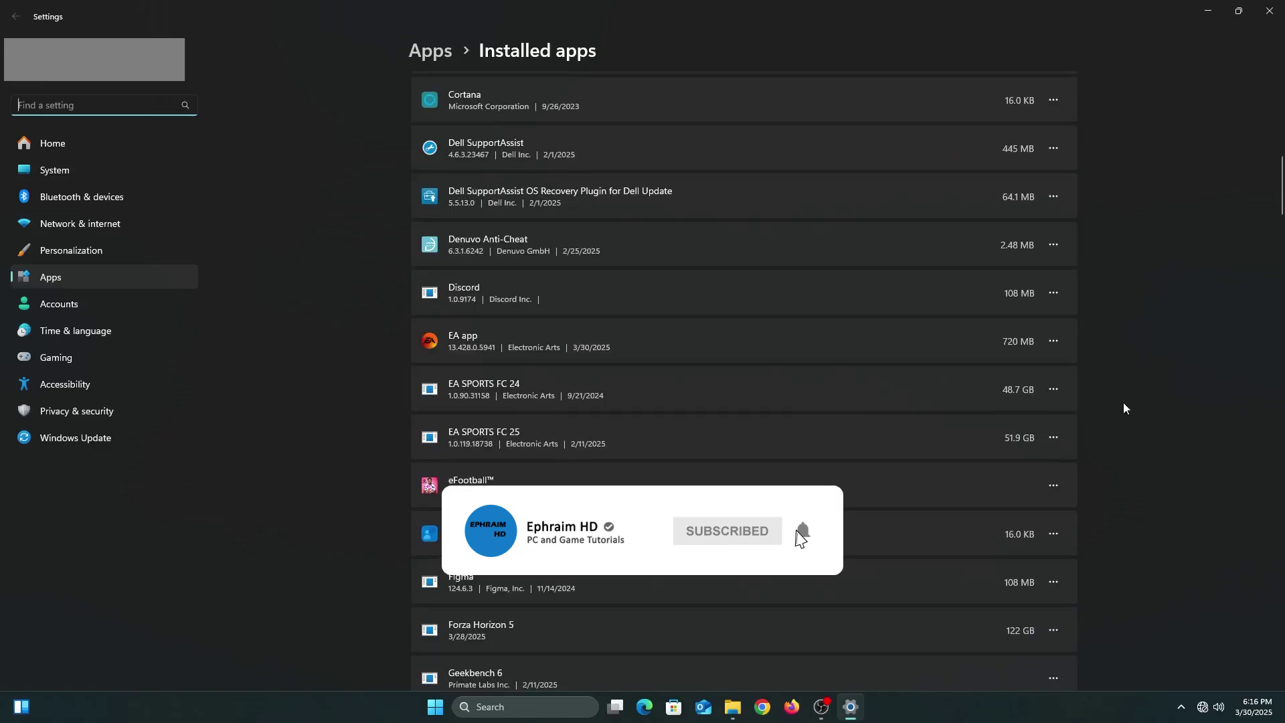
click(1051, 389)
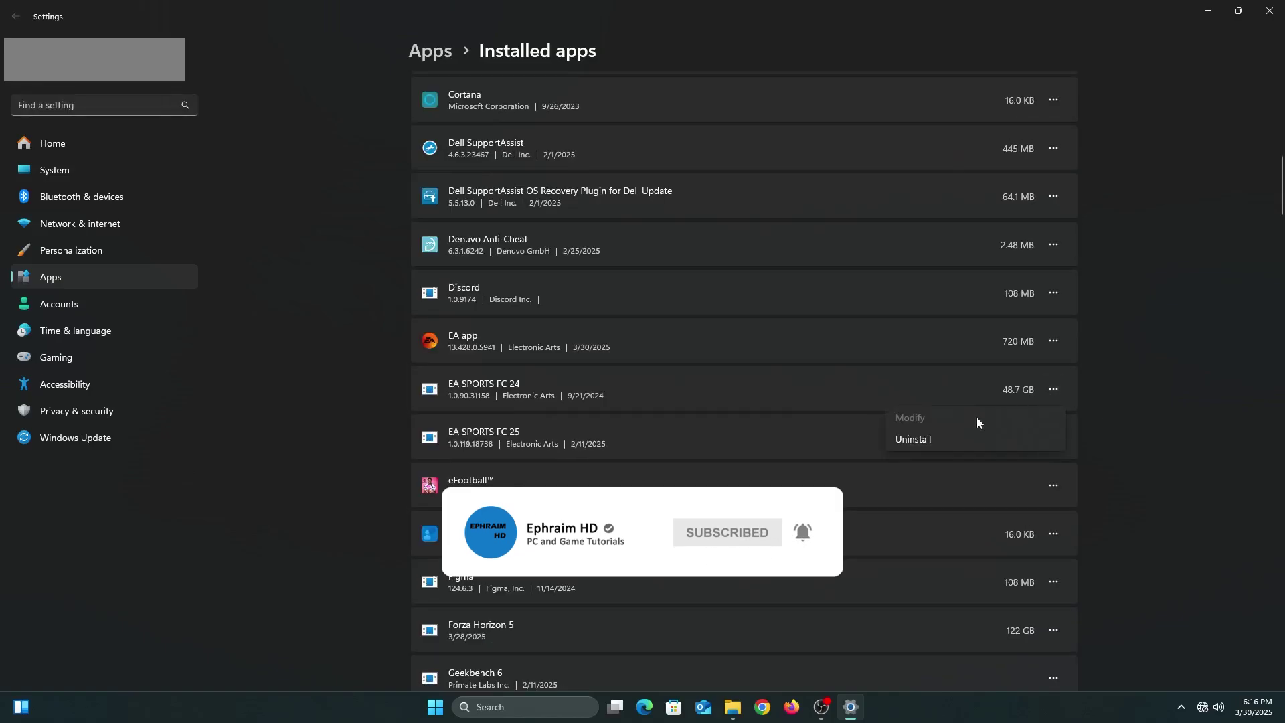
click(948, 440)
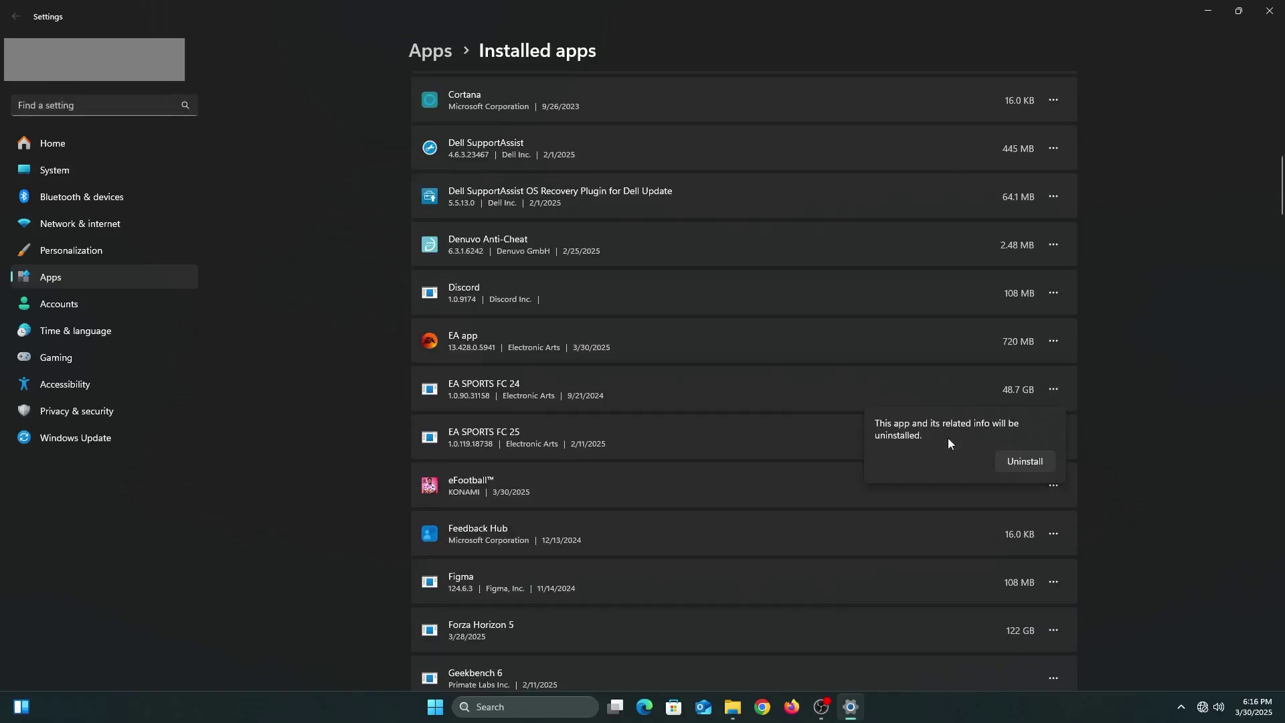
click(1024, 462)
click(696, 399)
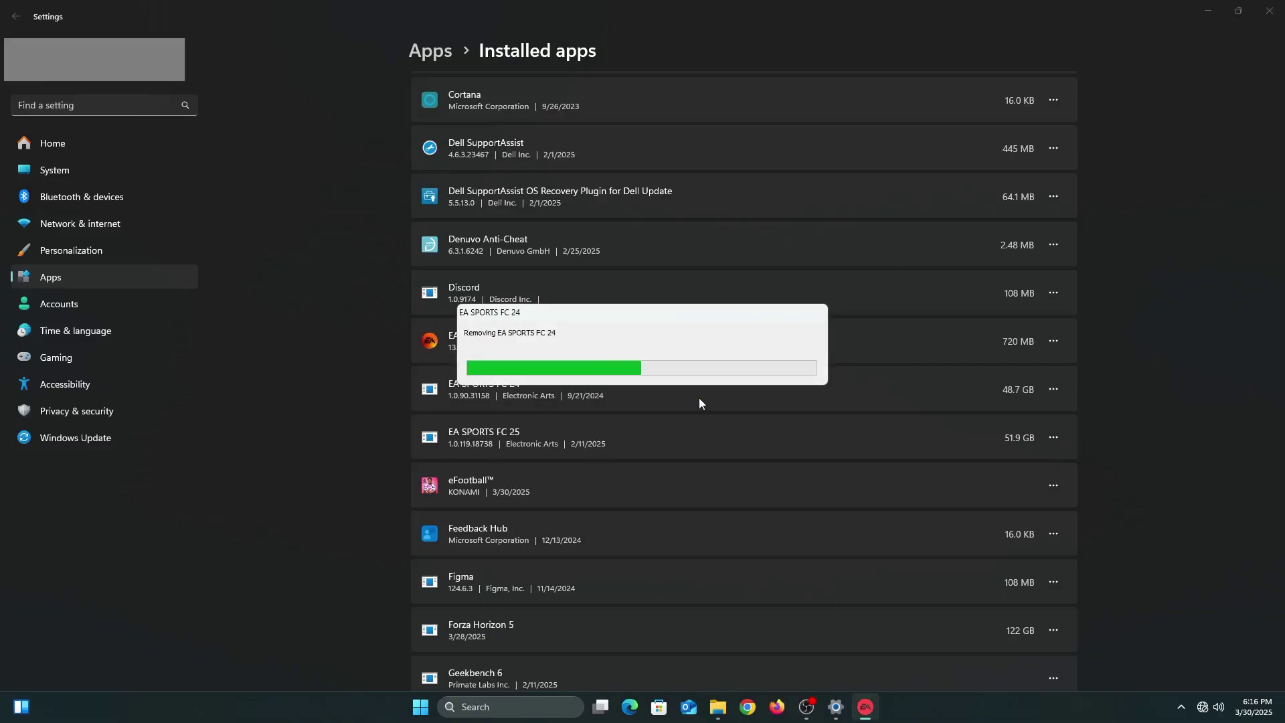
click(699, 399)
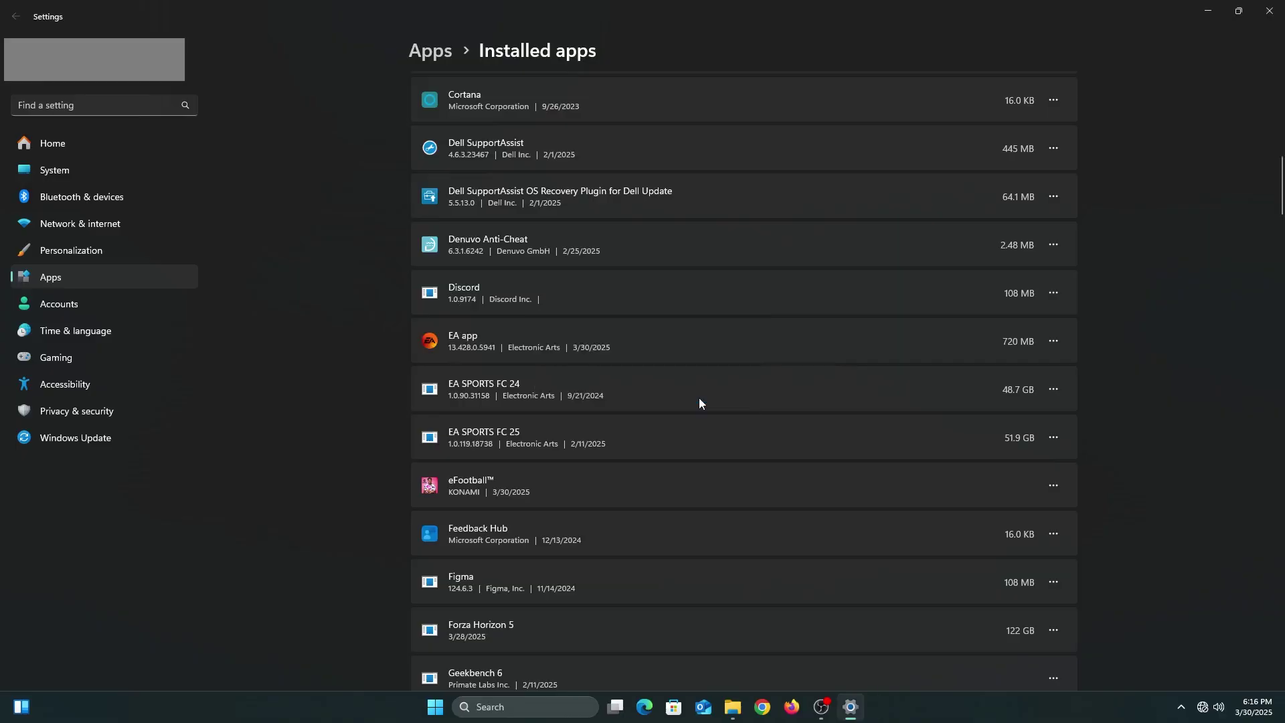
- Open File Explorer on its Home page
scroll(476, 293, down, 15)
scroll(475, 292, down, 5)
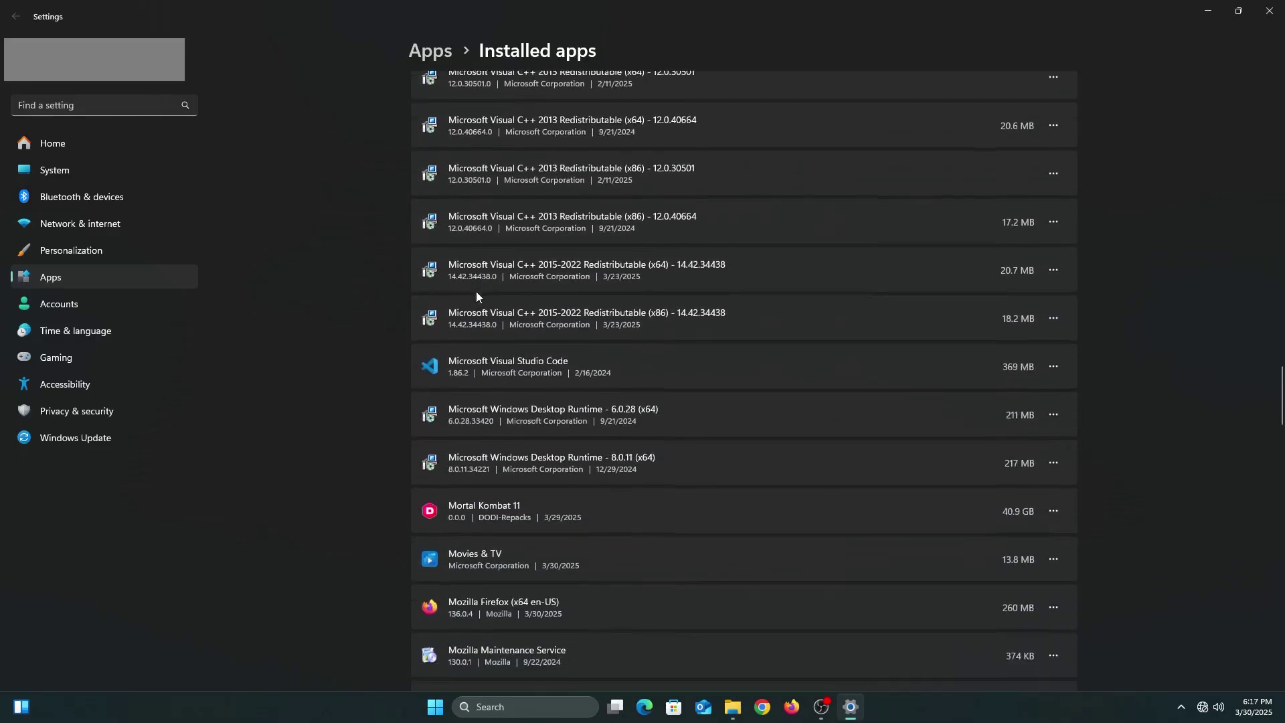
key(super+e)
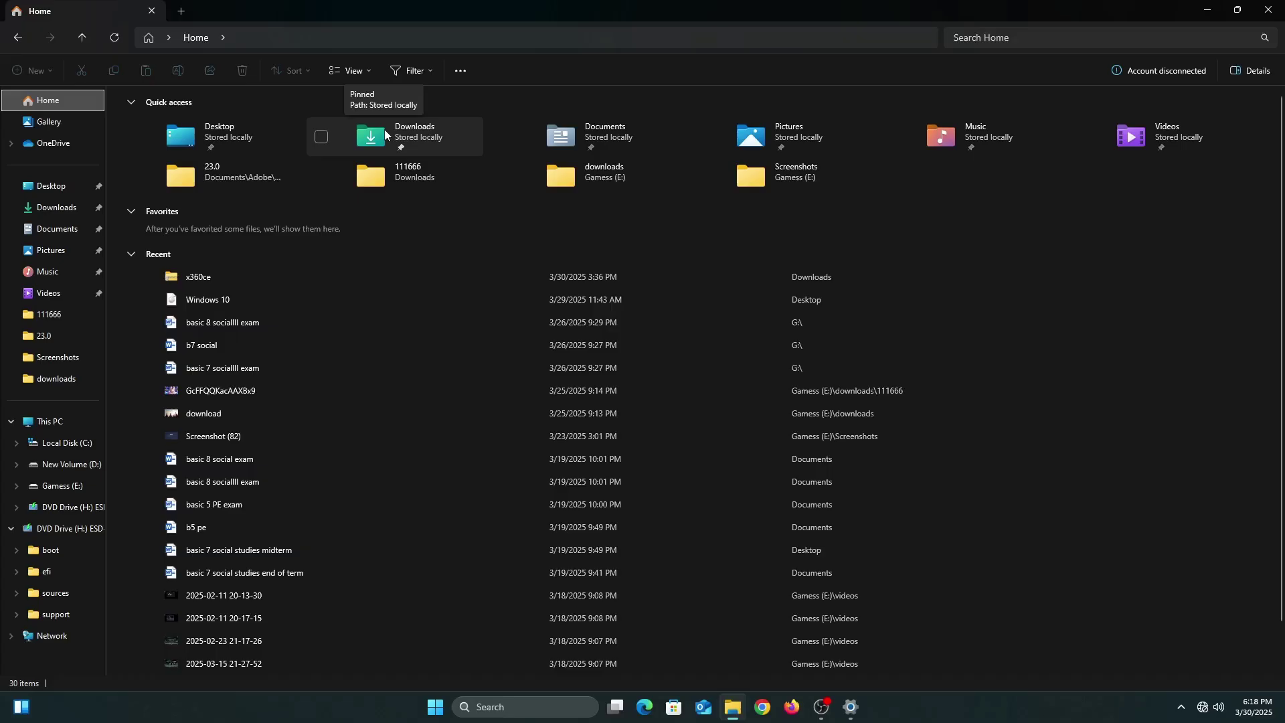
- Delete the unknown, MK11, FIFA23 and Far Cry 6 folders in Pictures > Radeon ReLive
double_click(790, 139)
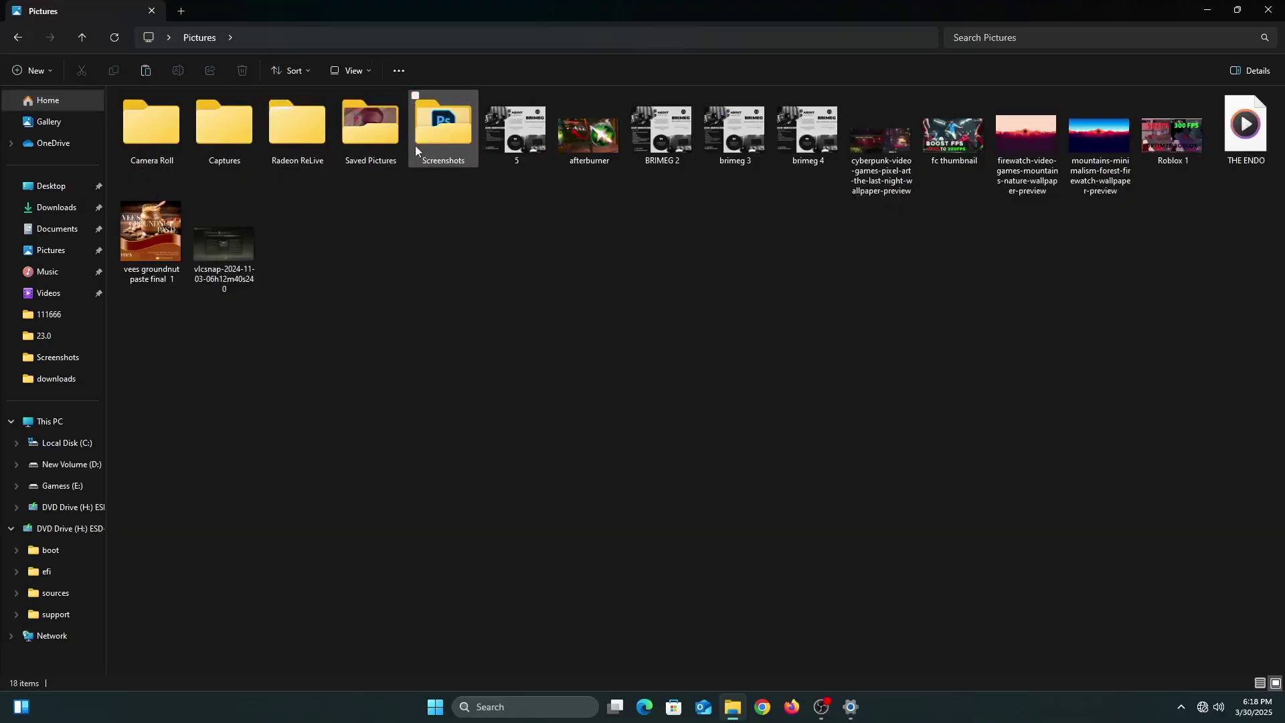
double_click(273, 131)
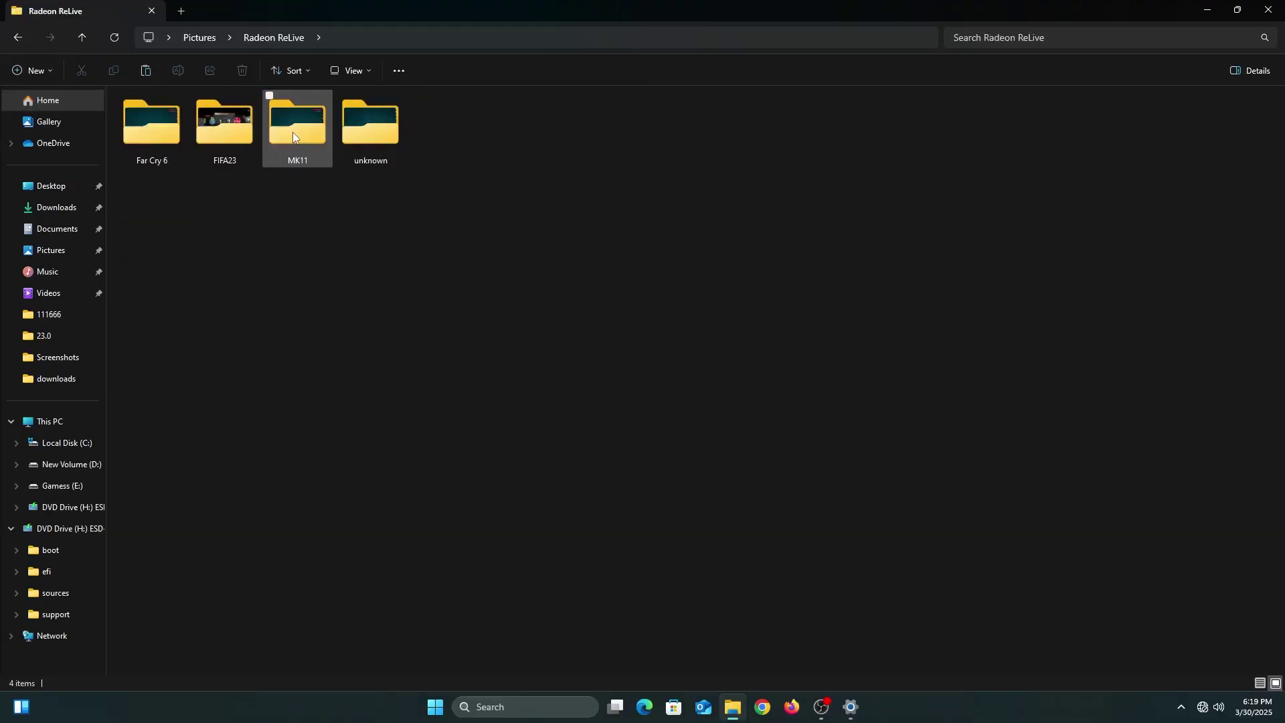
right_click(357, 139)
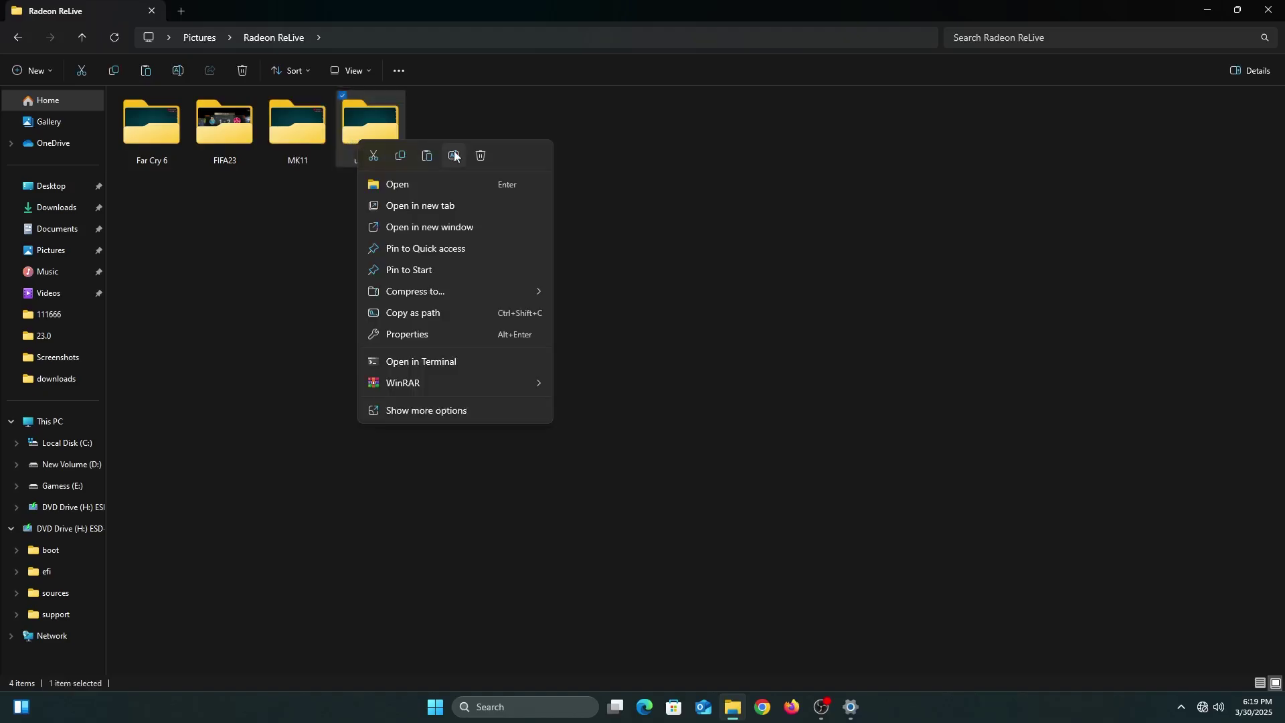
click(480, 156)
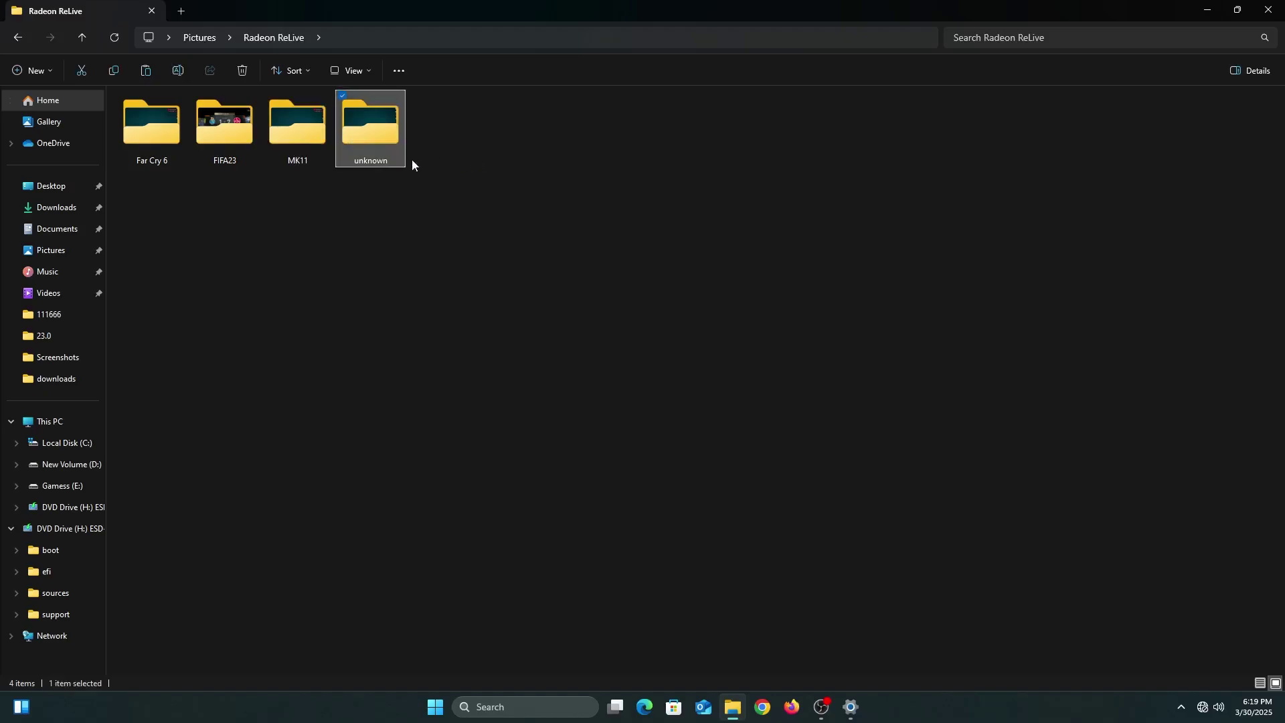
right_click(294, 150)
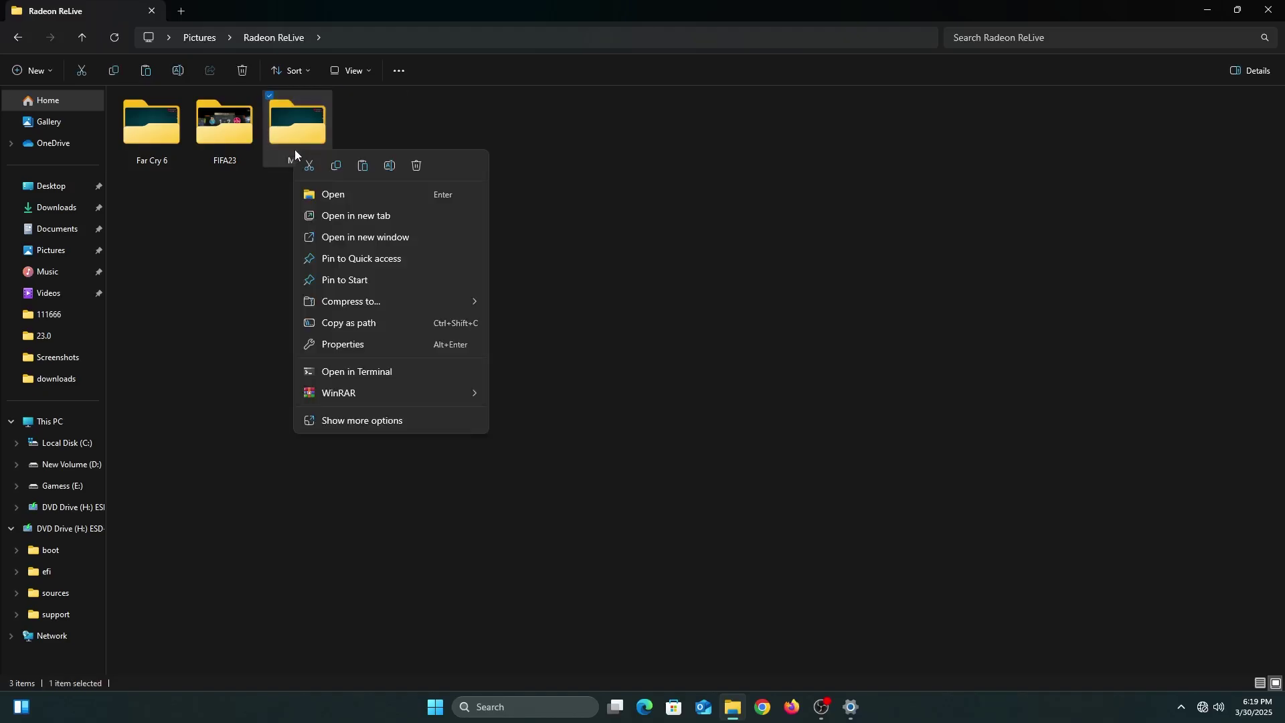
click(415, 168)
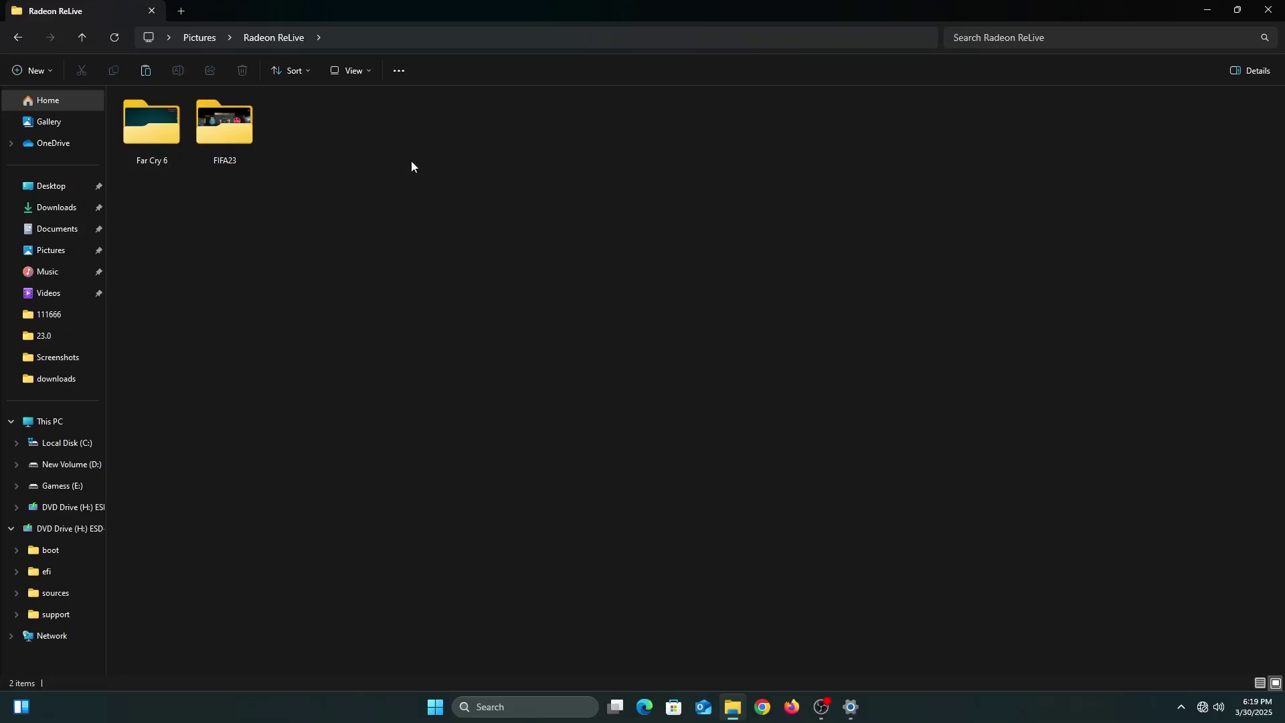
right_click(219, 124)
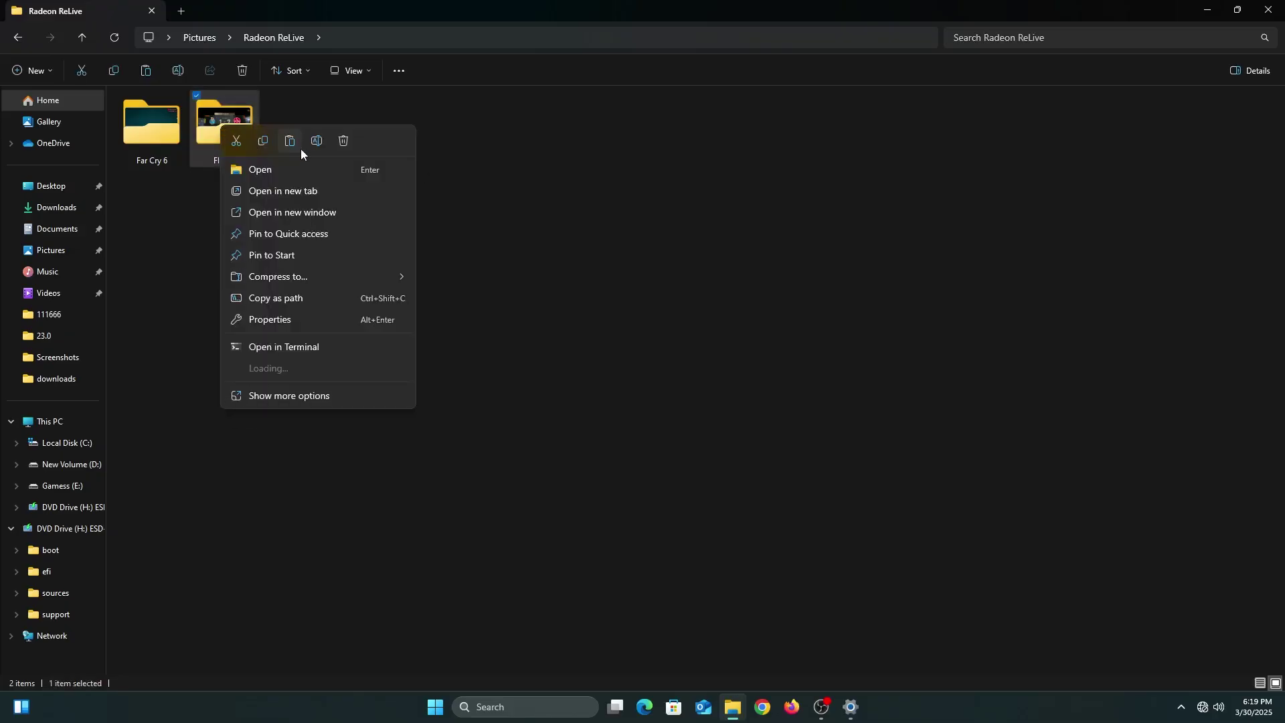
click(343, 141)
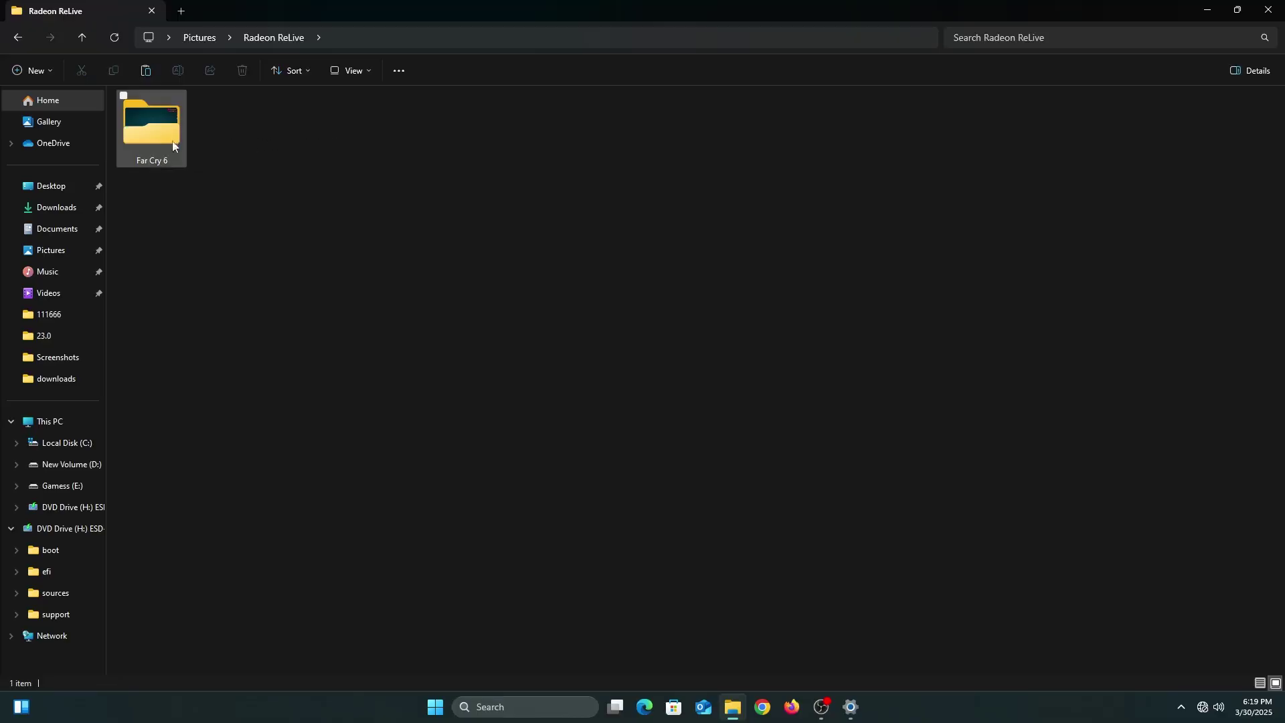
right_click(148, 142)
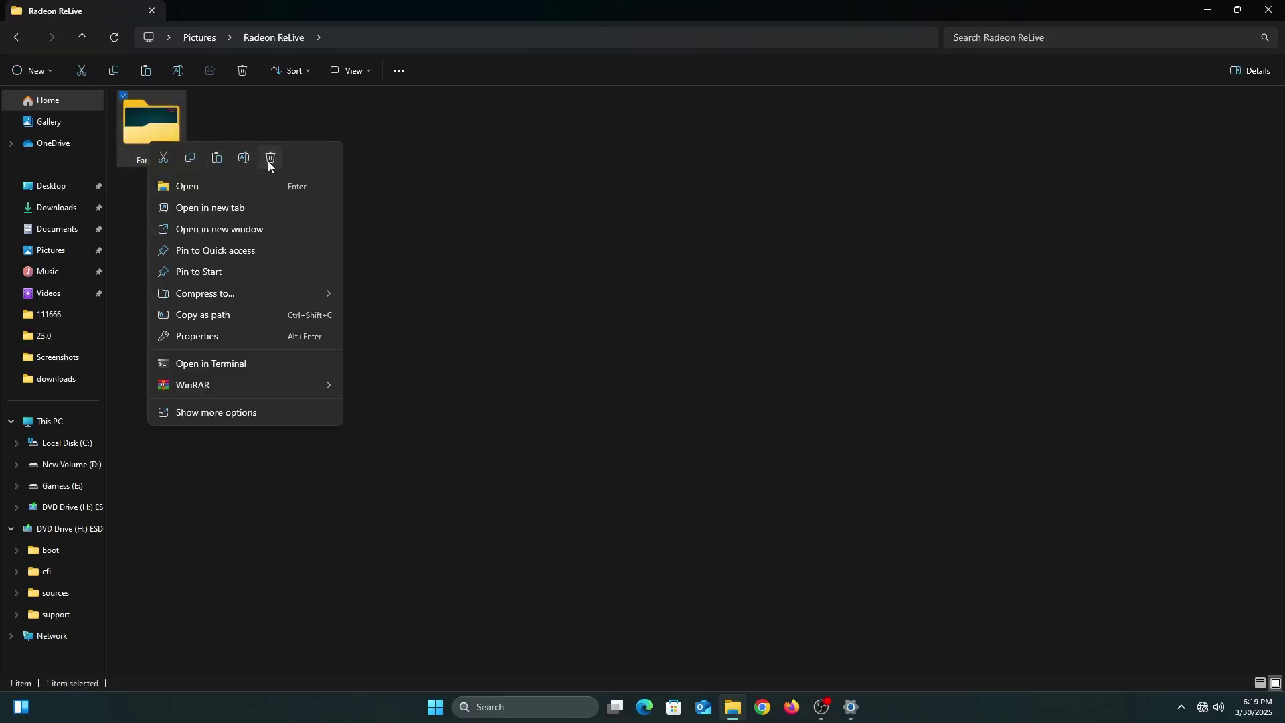
click(267, 161)
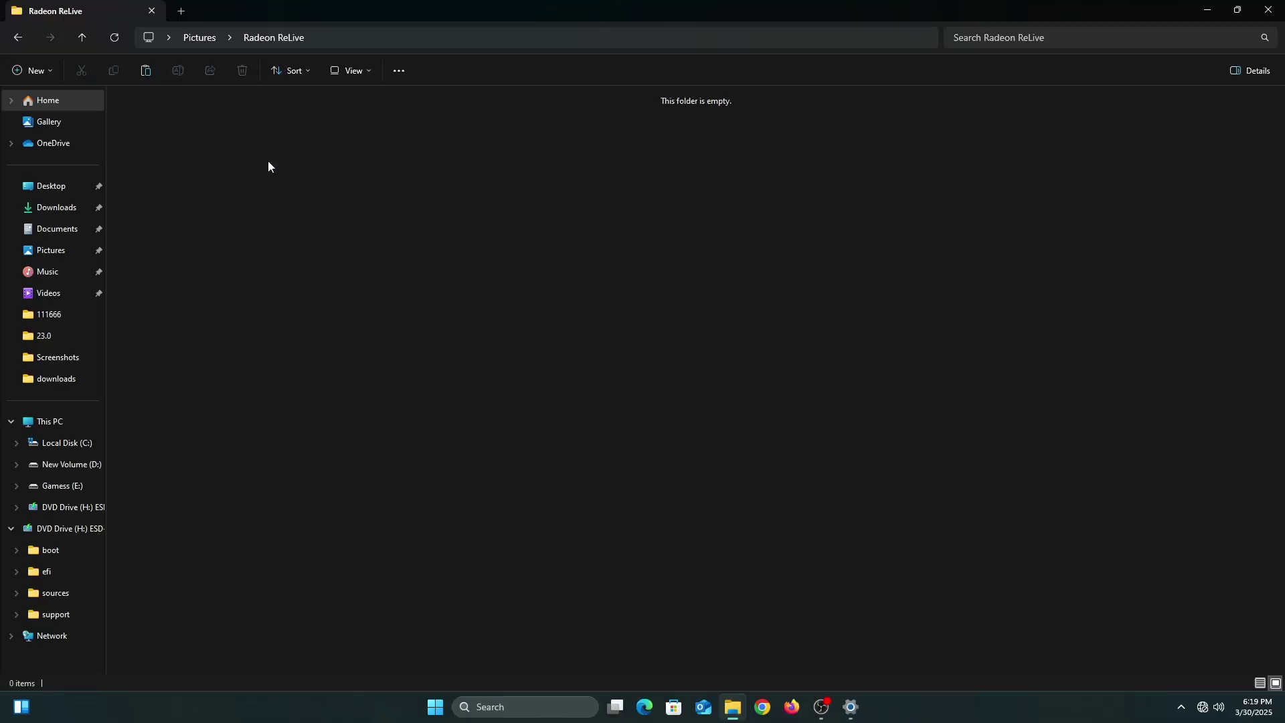
- Return to Pictures and check the Captures and Camera Roll folders
click(16, 38)
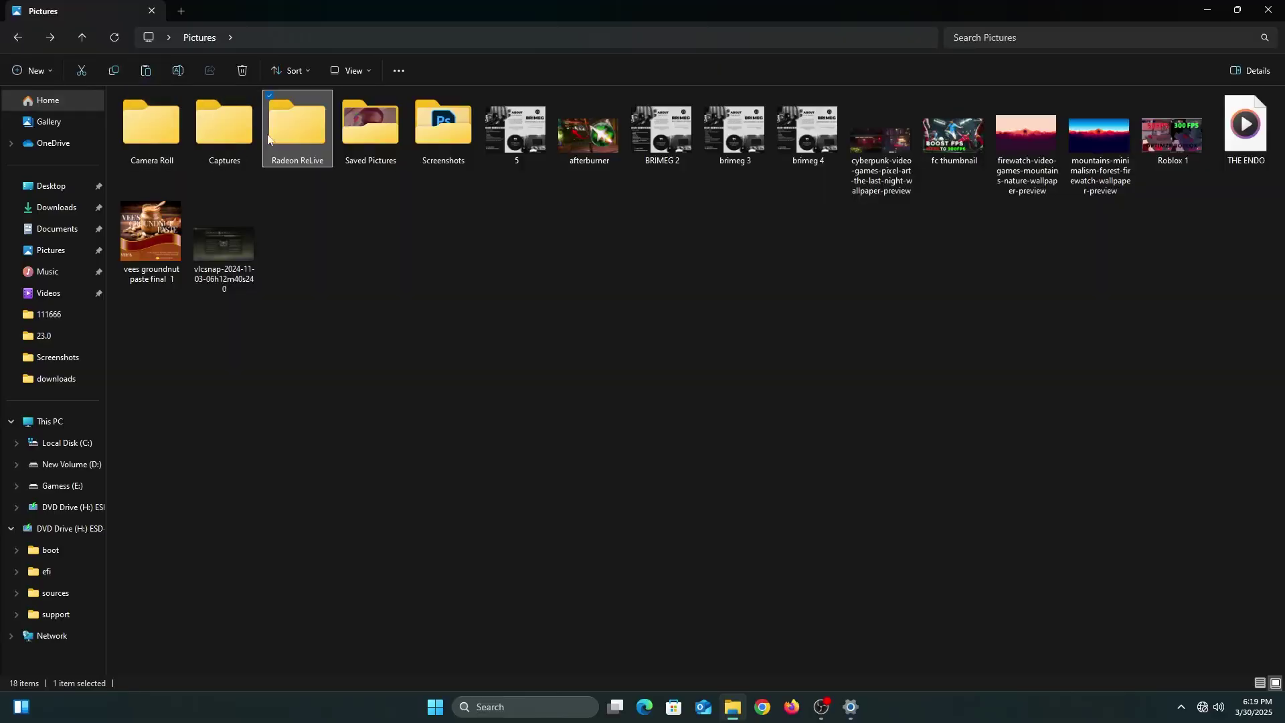
double_click(232, 135)
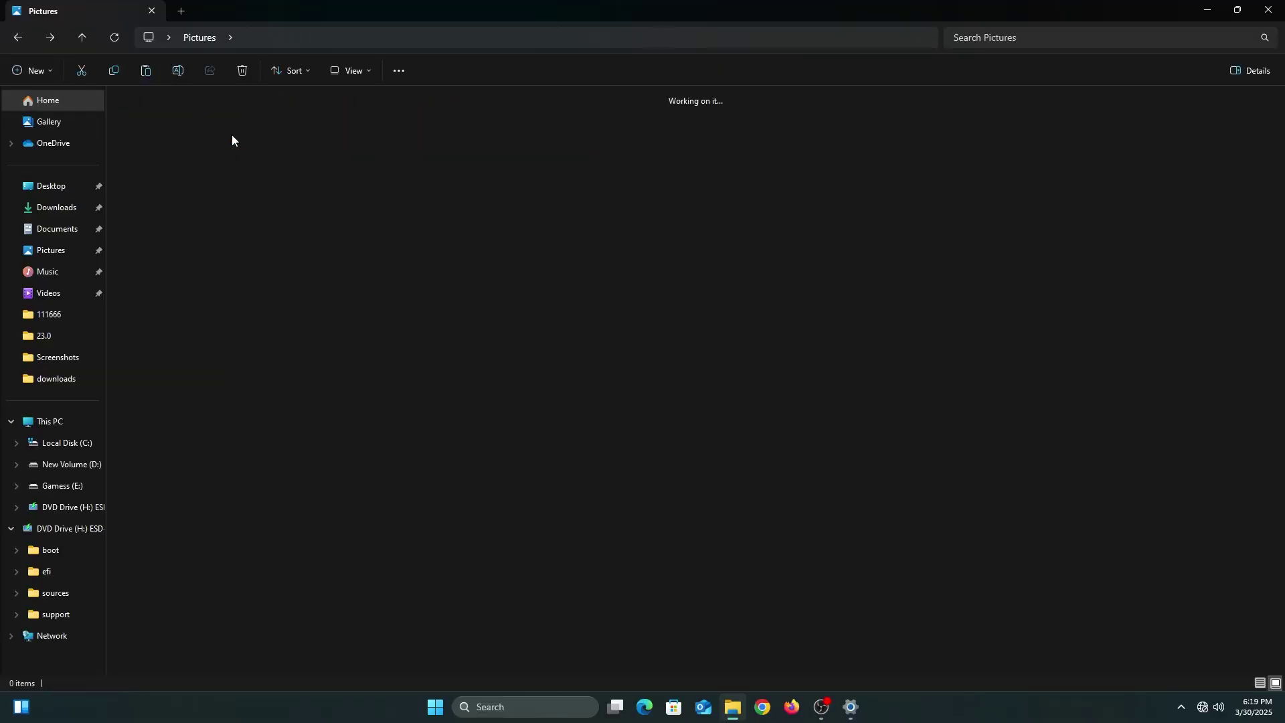
click(17, 38)
double_click(144, 138)
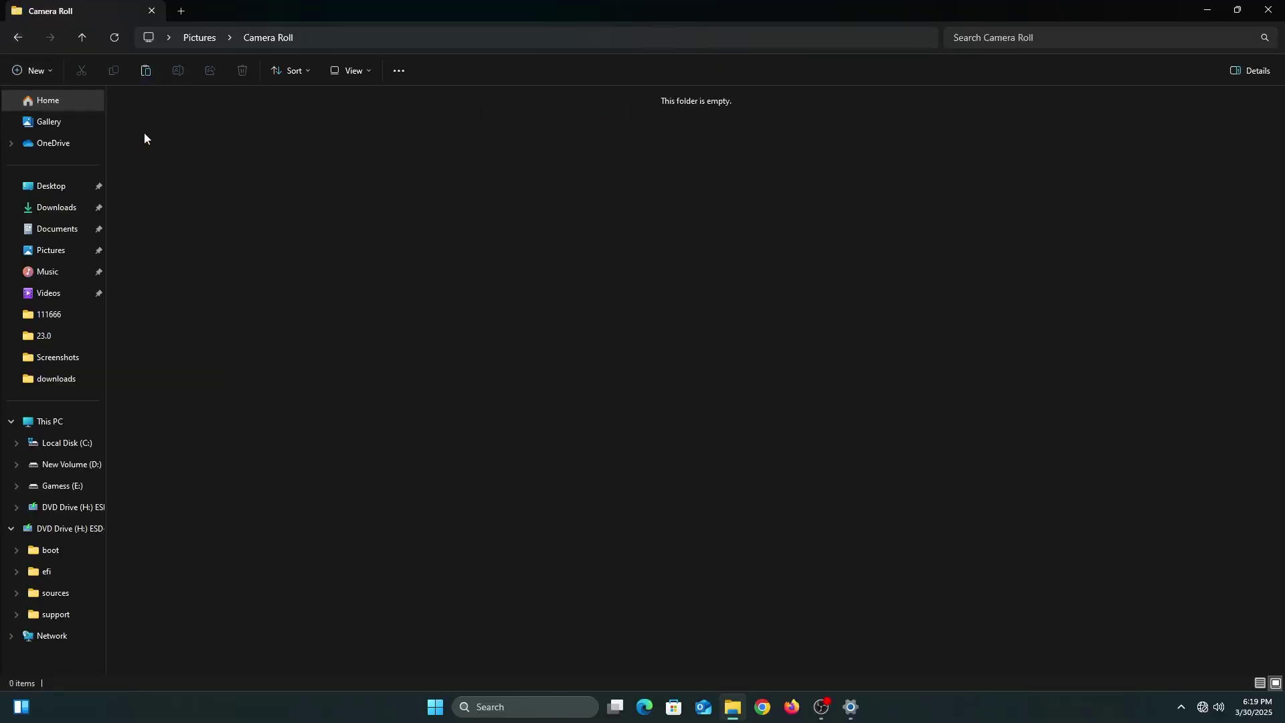
click(22, 44)
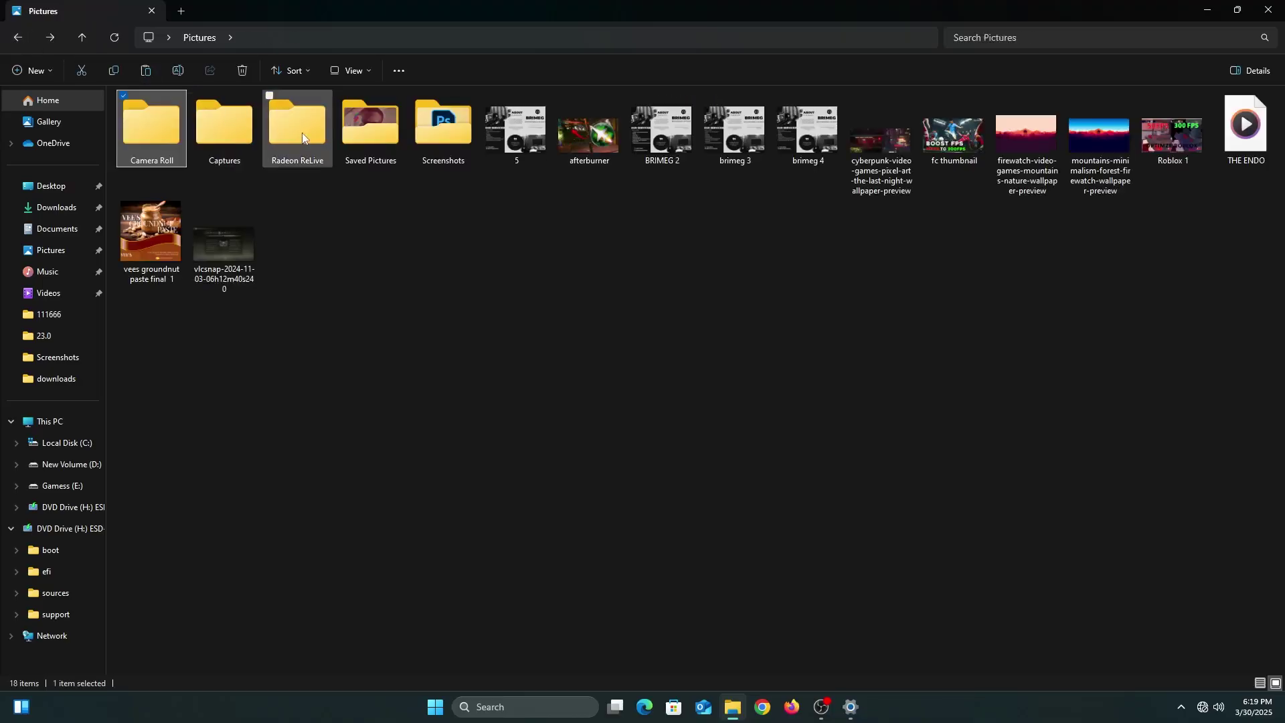
click(442, 130)
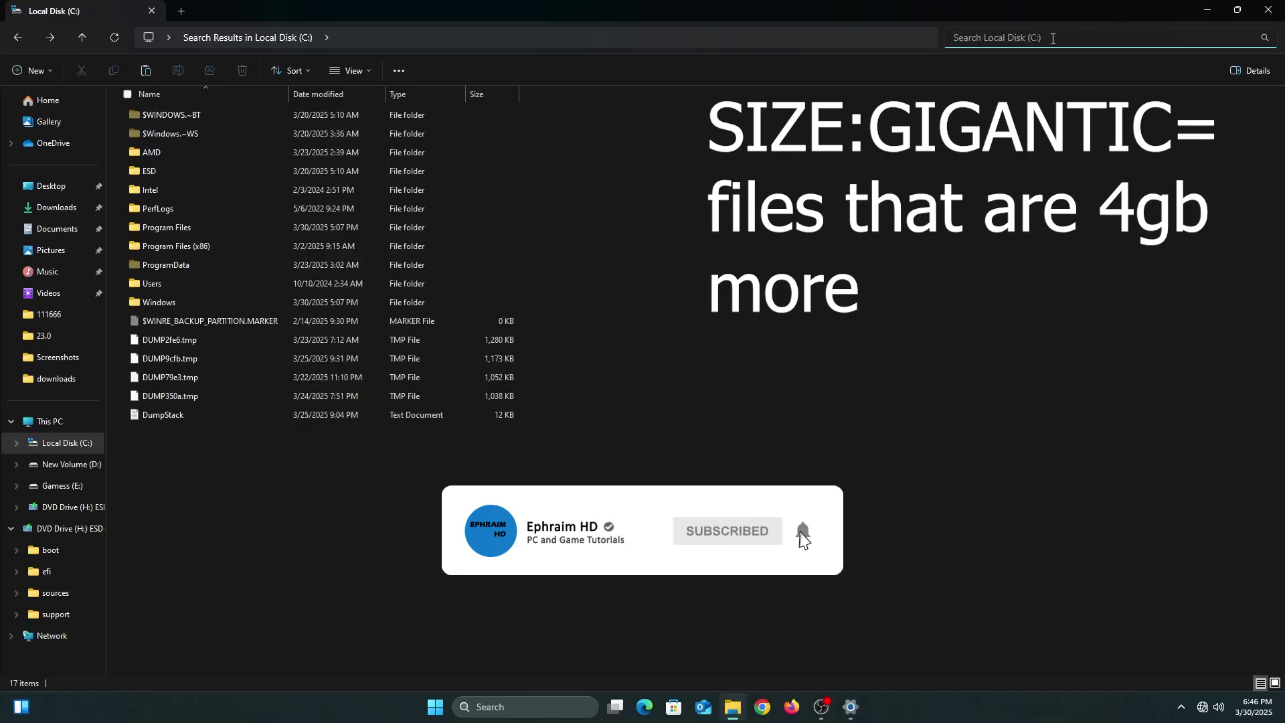
- Search C: for SIZE:GIGANTIC, revealing a 42.0 GB video and 4.55 GB Windows 10 image
text(SI)
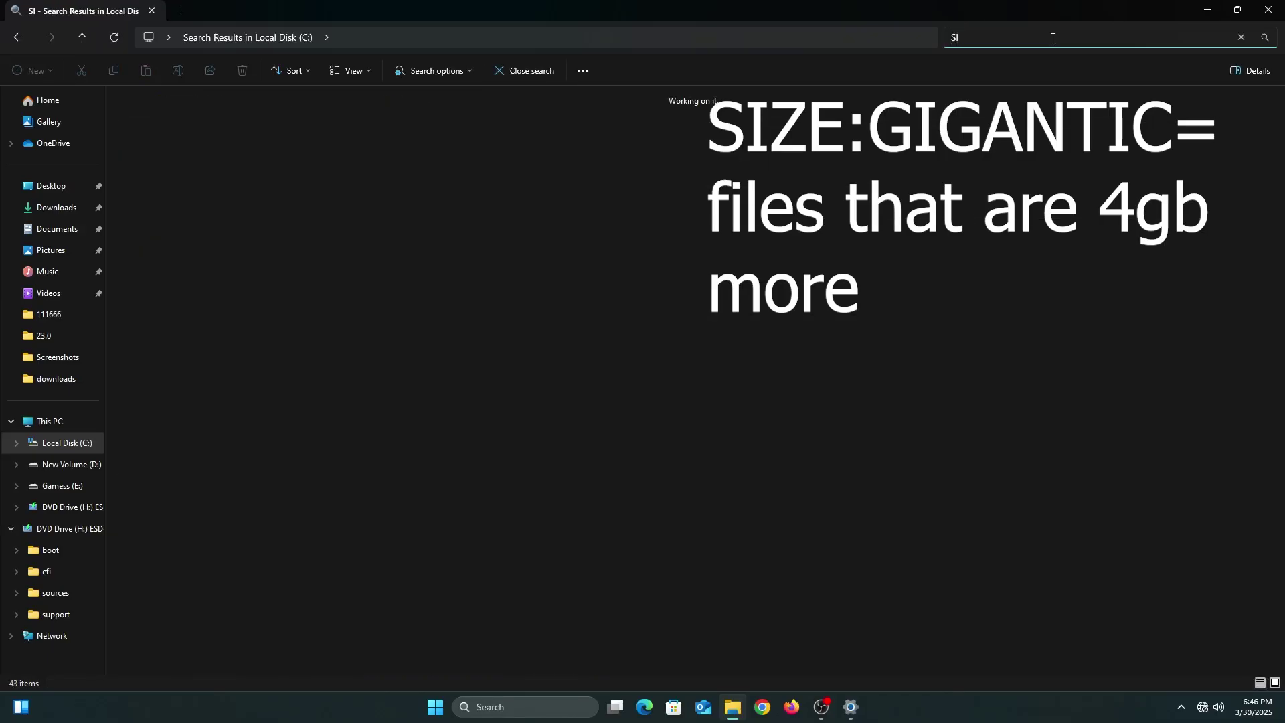
text(ZE:GIGANTIC)
click(1261, 40)
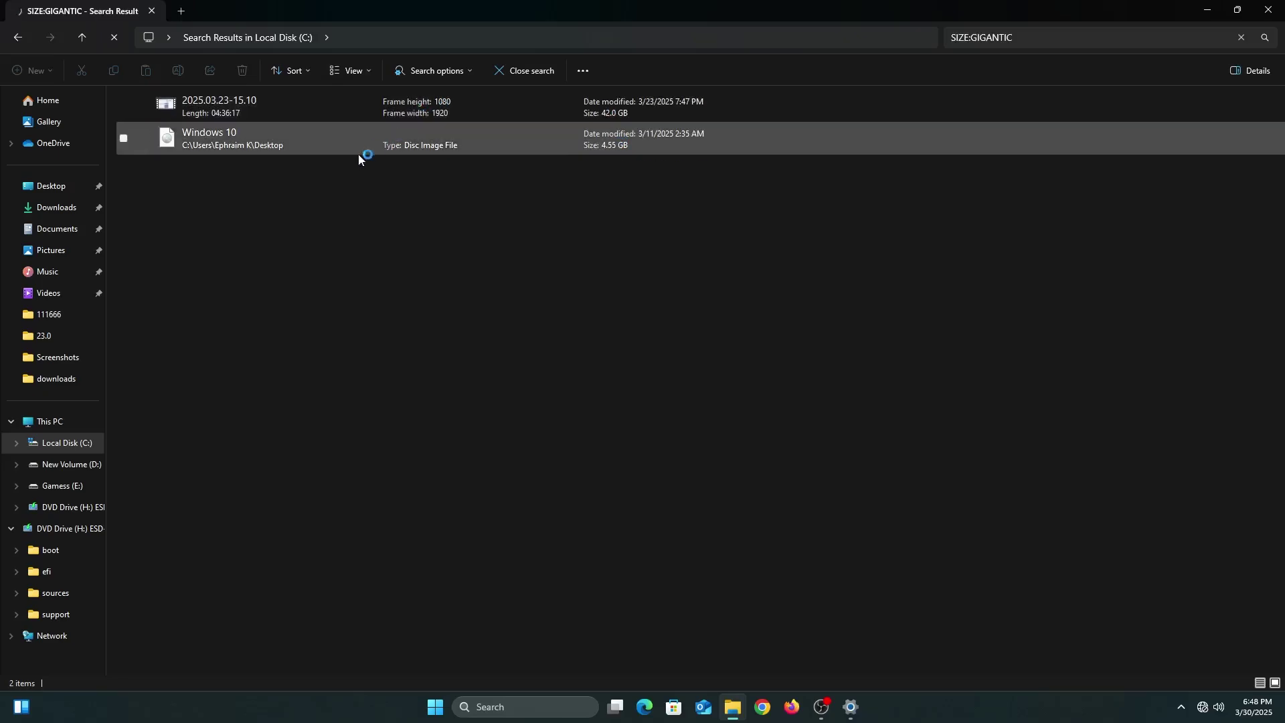
- Permanently delete the 42.0 GB video and confirm C: now has 79.0 GB free
right_click(283, 111)
click(403, 136)
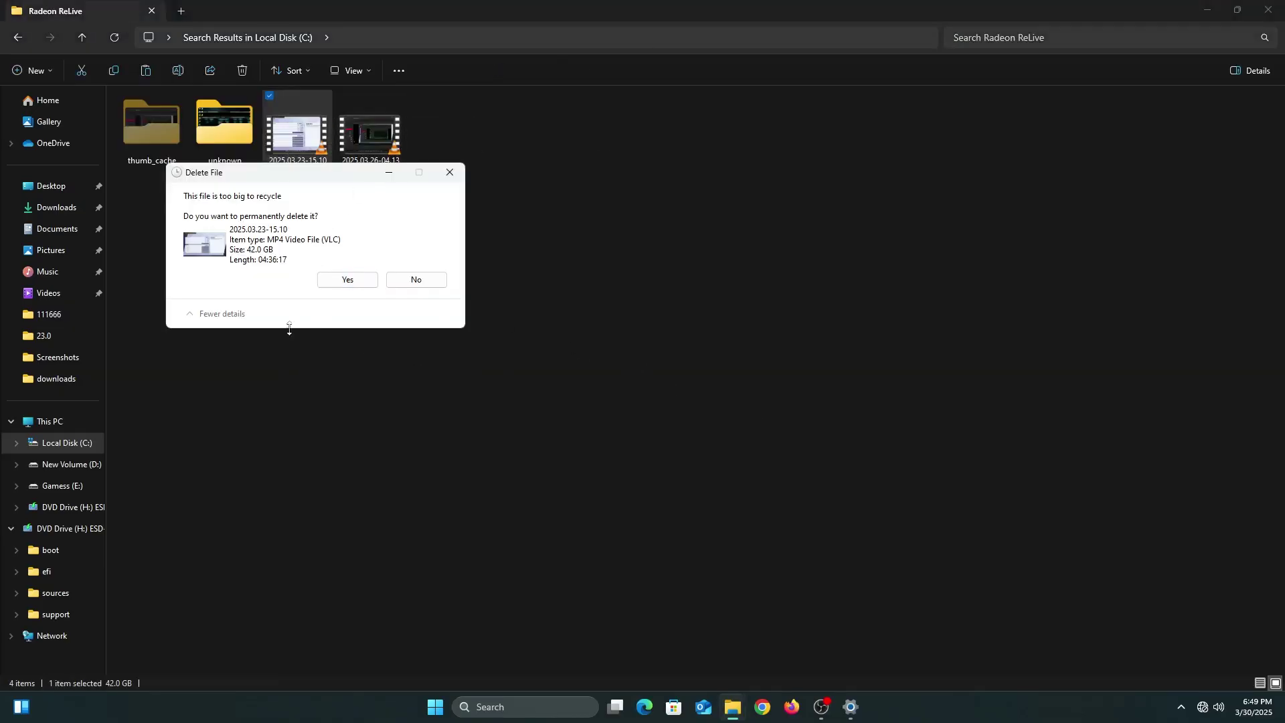
click(349, 280)
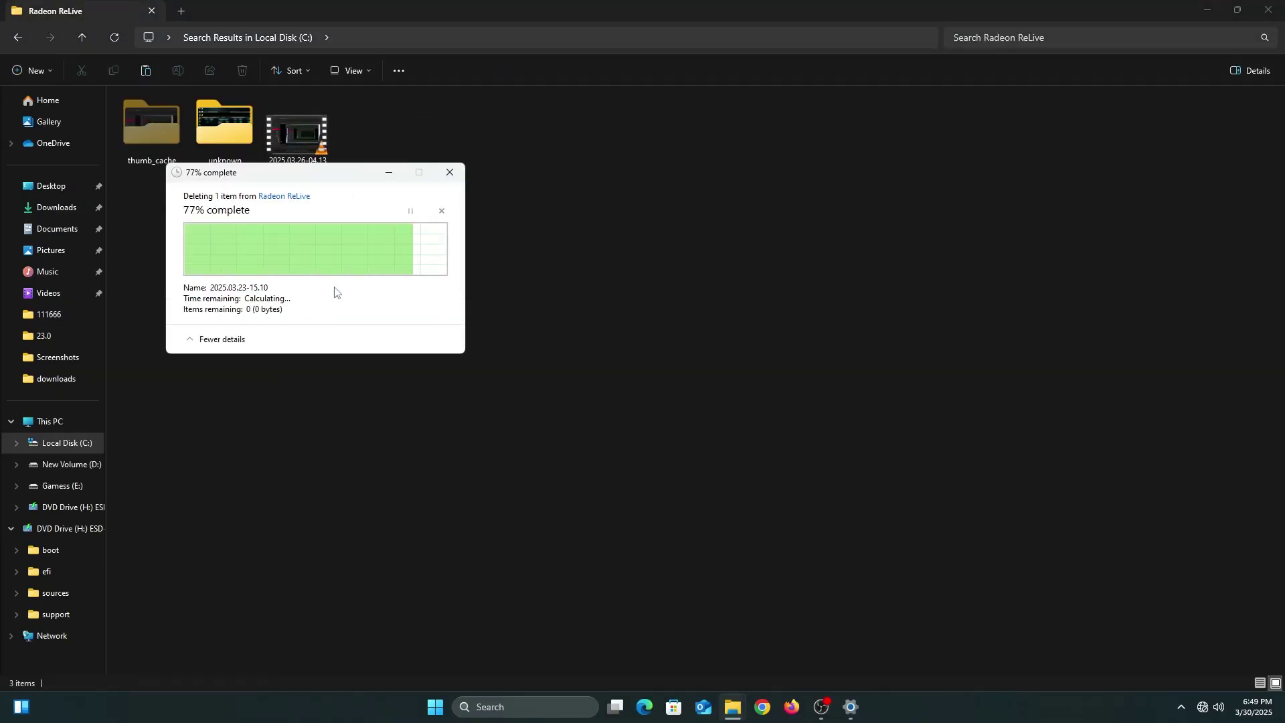
click(21, 425)
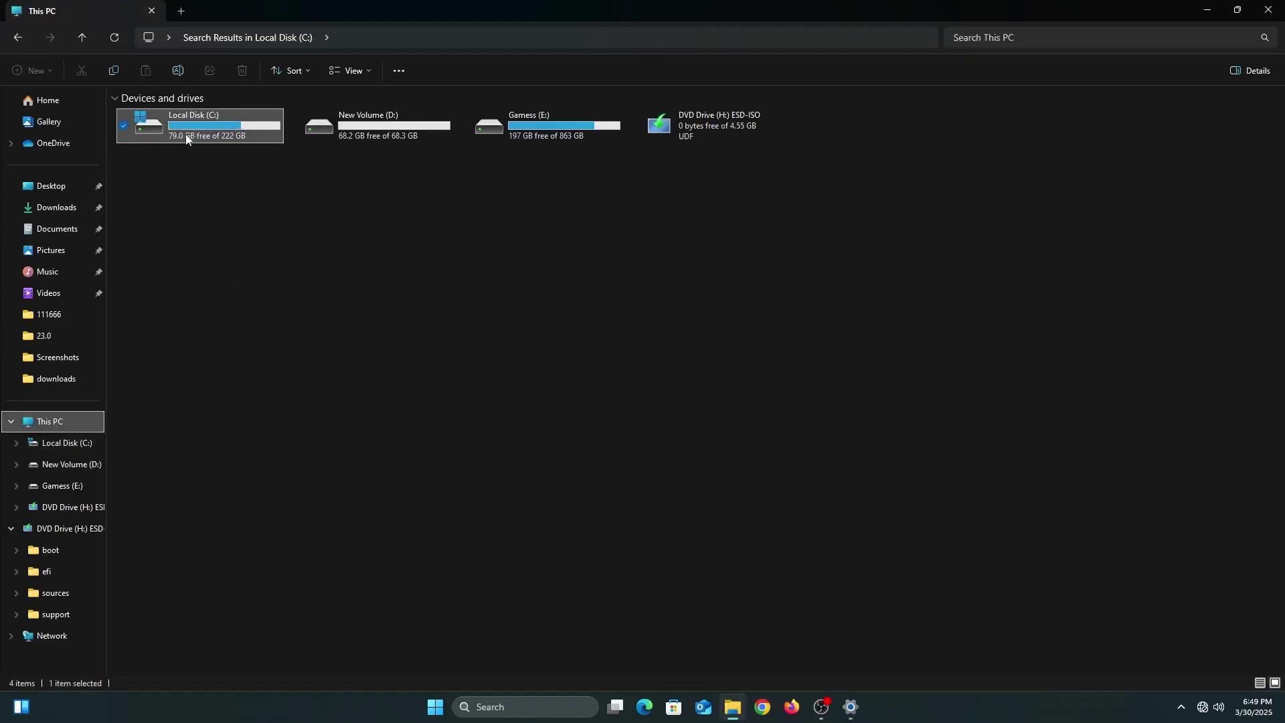
mouse_move(186, 136)
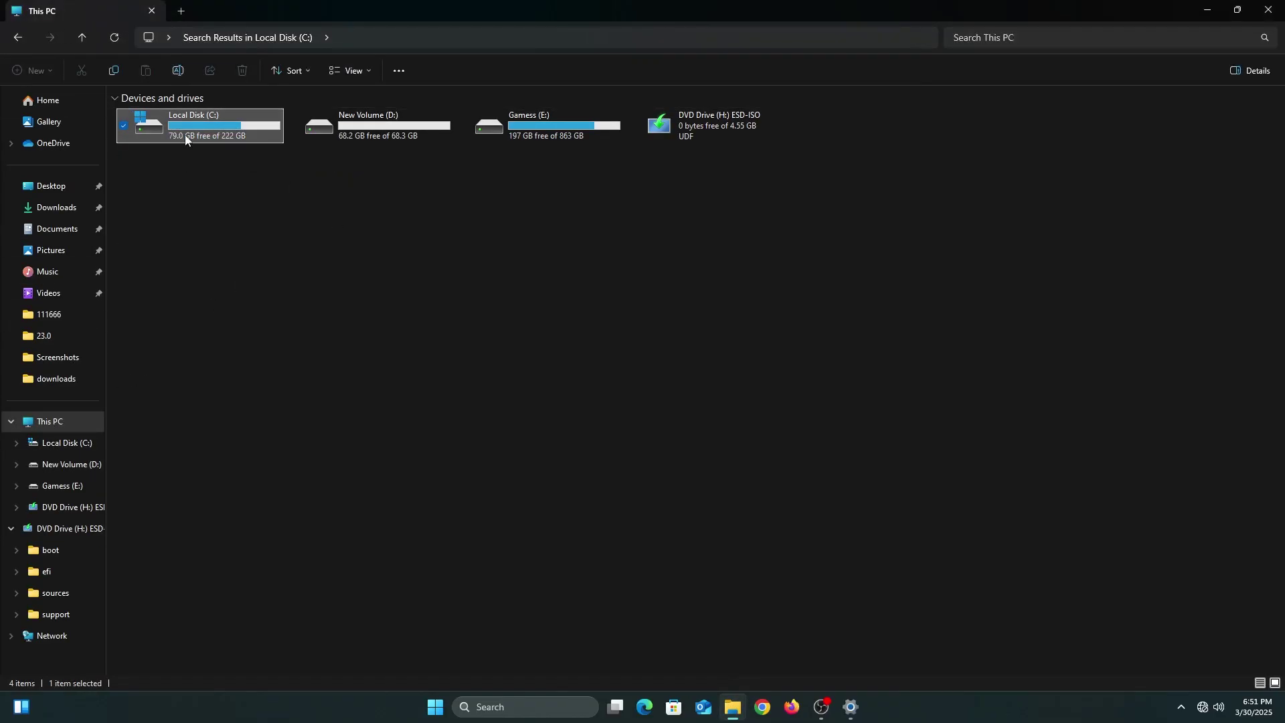
- Open Local Disk (C:) and run a SIZE:HUGE search
double_click(185, 134)
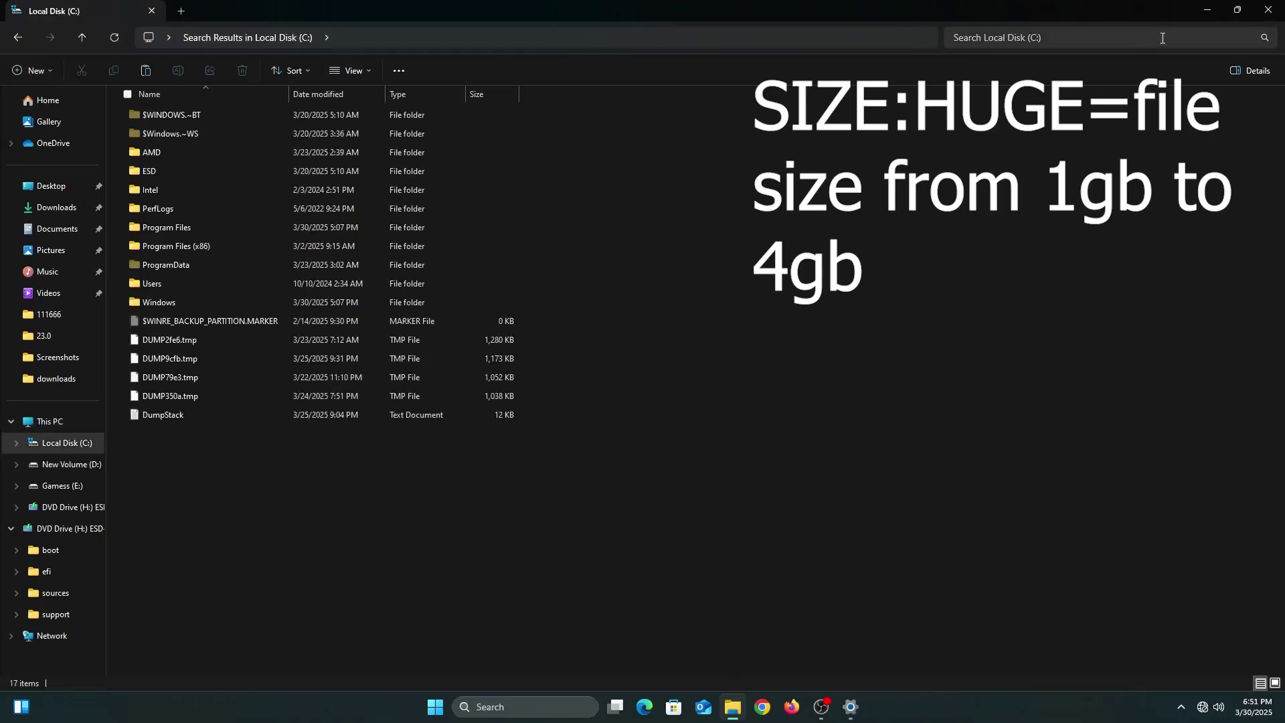
click(1105, 35)
text(SIZE:HUGE)
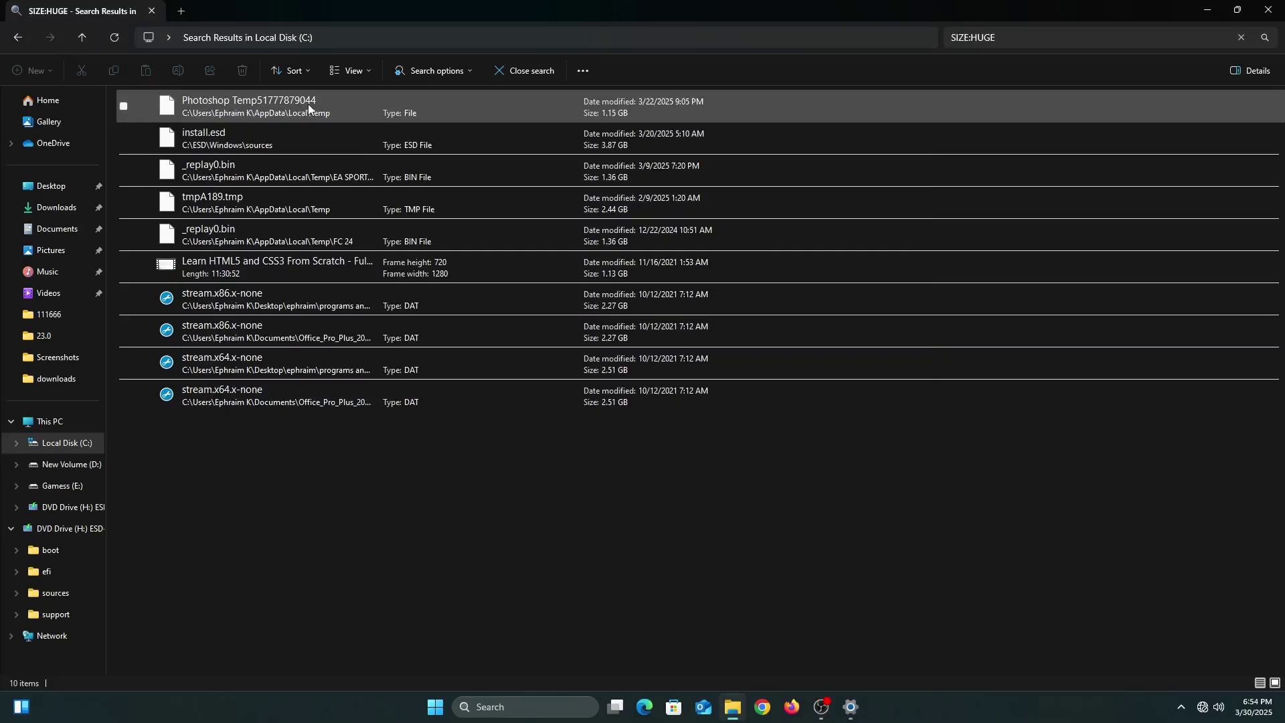
- Review the SIZE:HUGE results, inspecting the Photoshop Temp, install.esd and _replay0.bin files
right_click(359, 110)
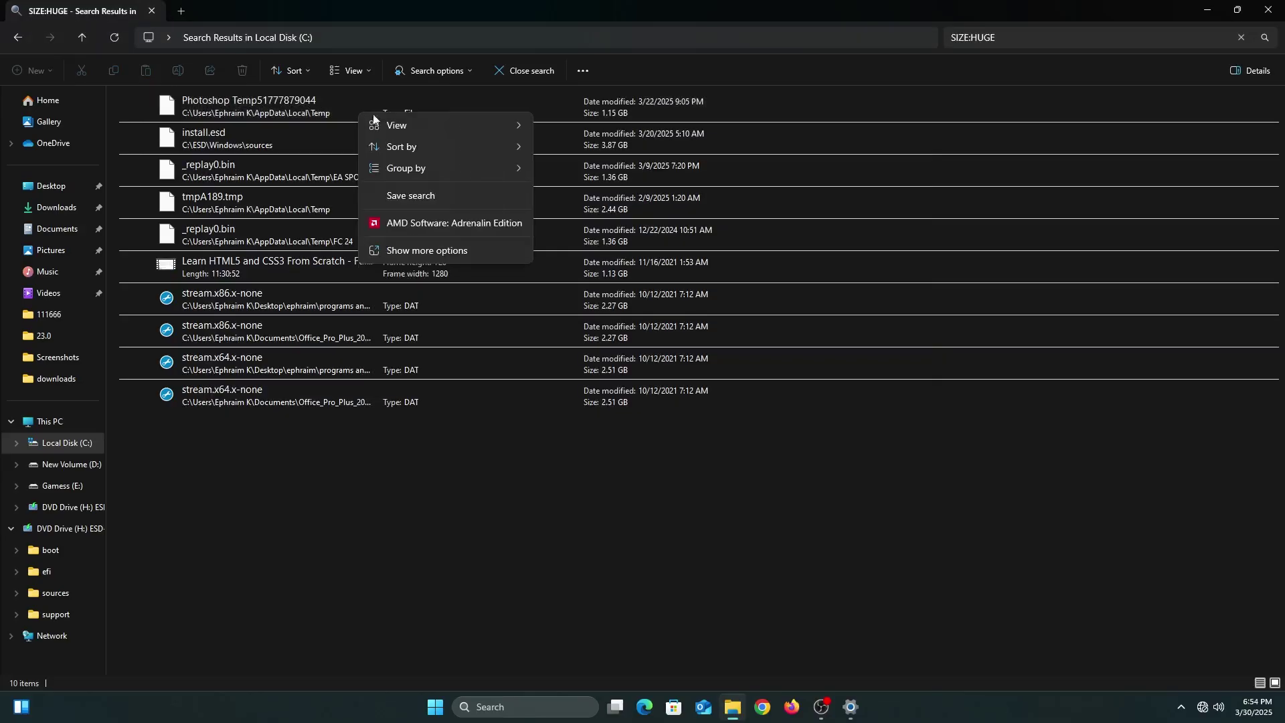
click(276, 112)
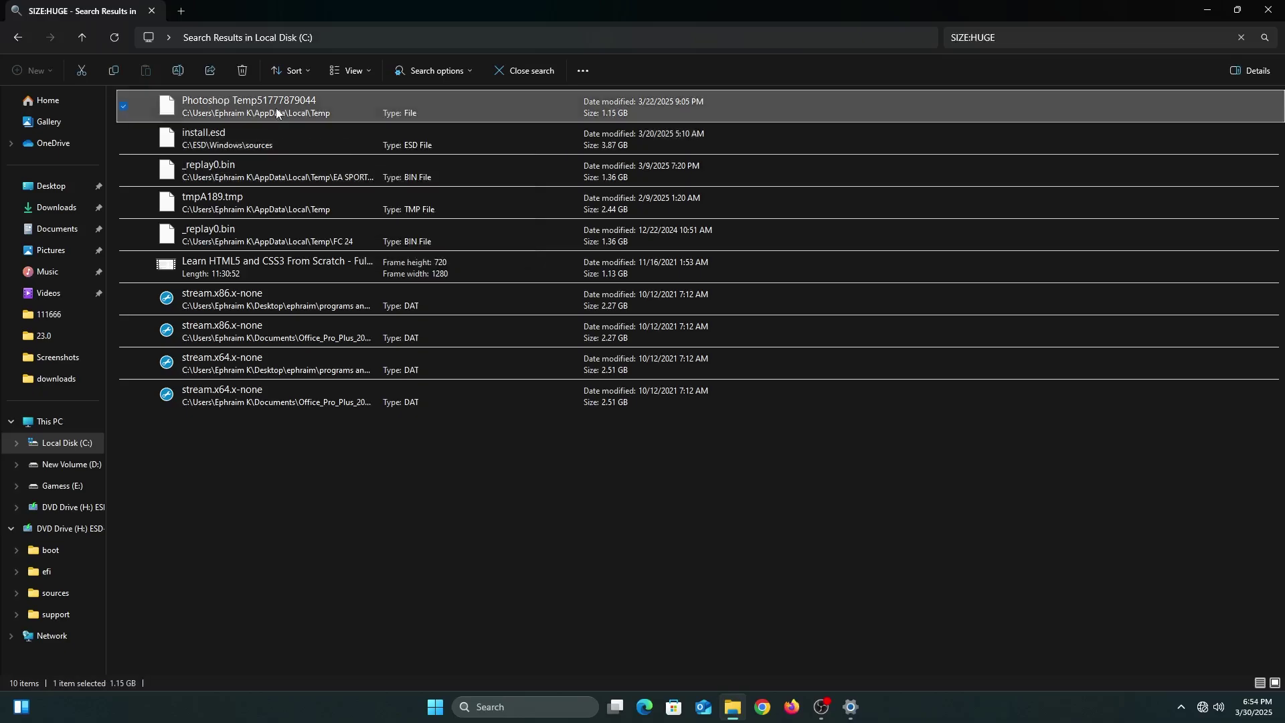
right_click(276, 112)
click(396, 119)
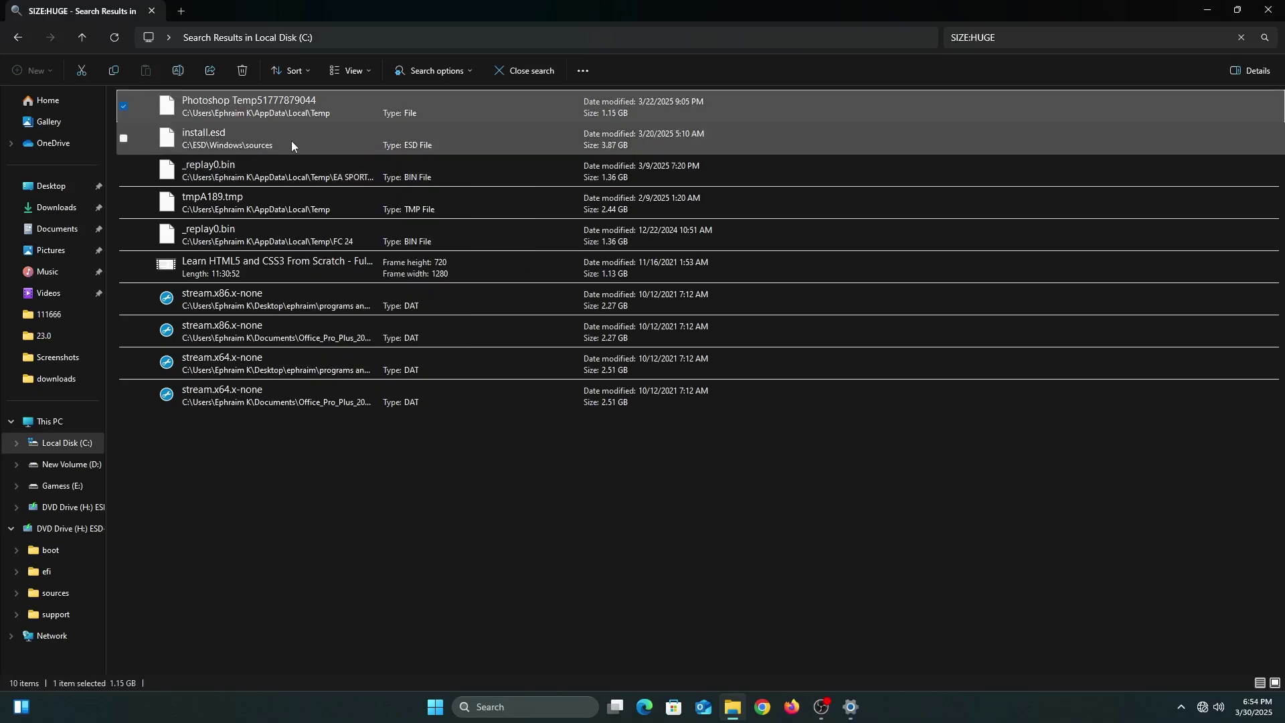
click(242, 150)
click(239, 95)
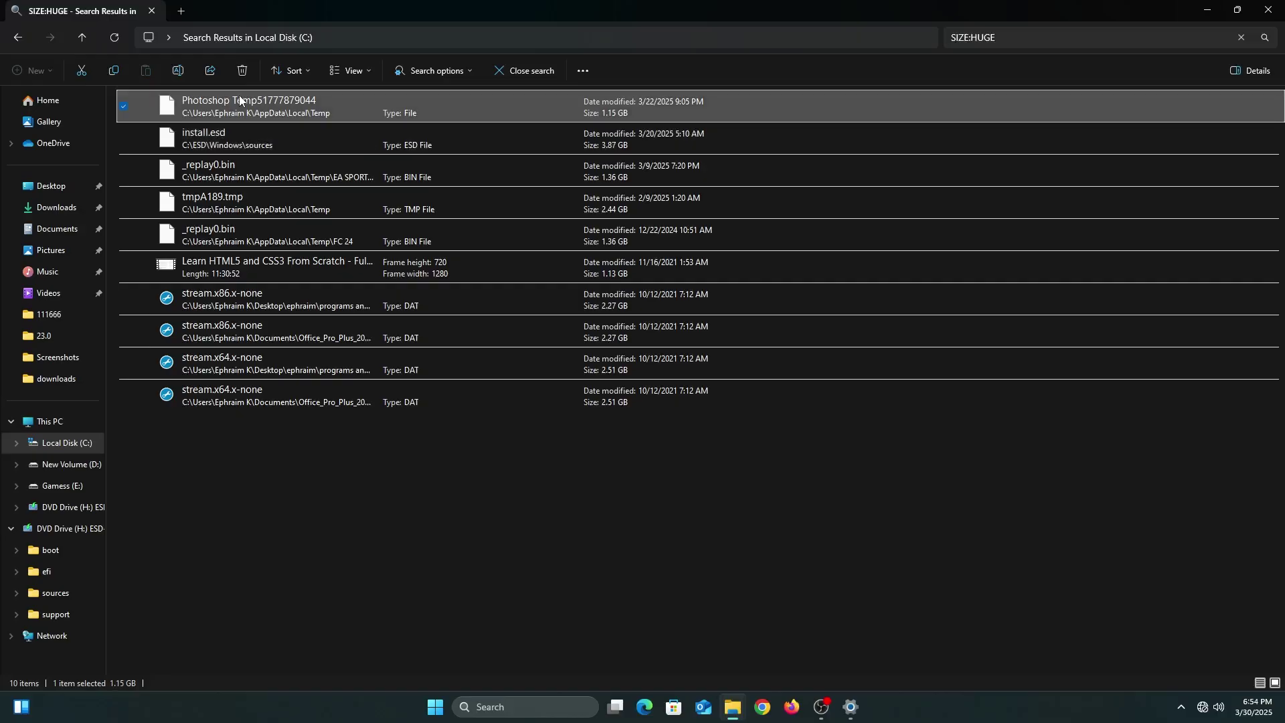
click(247, 136)
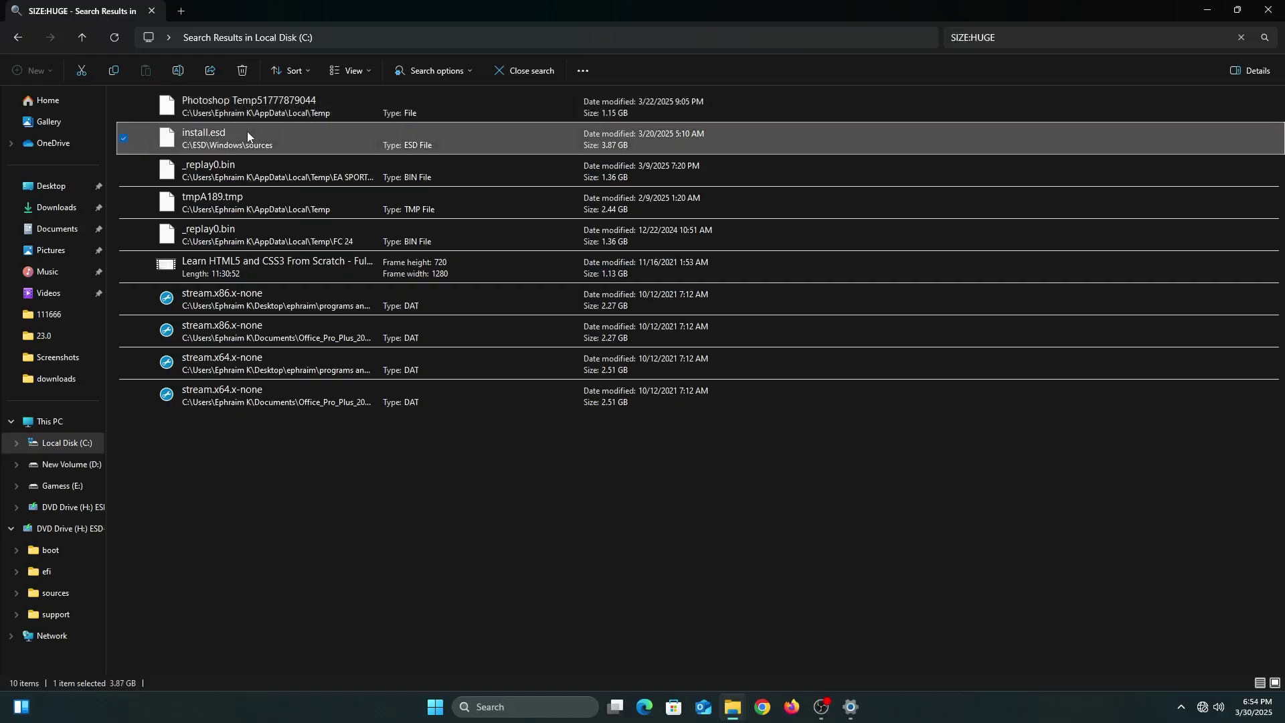
right_click(308, 135)
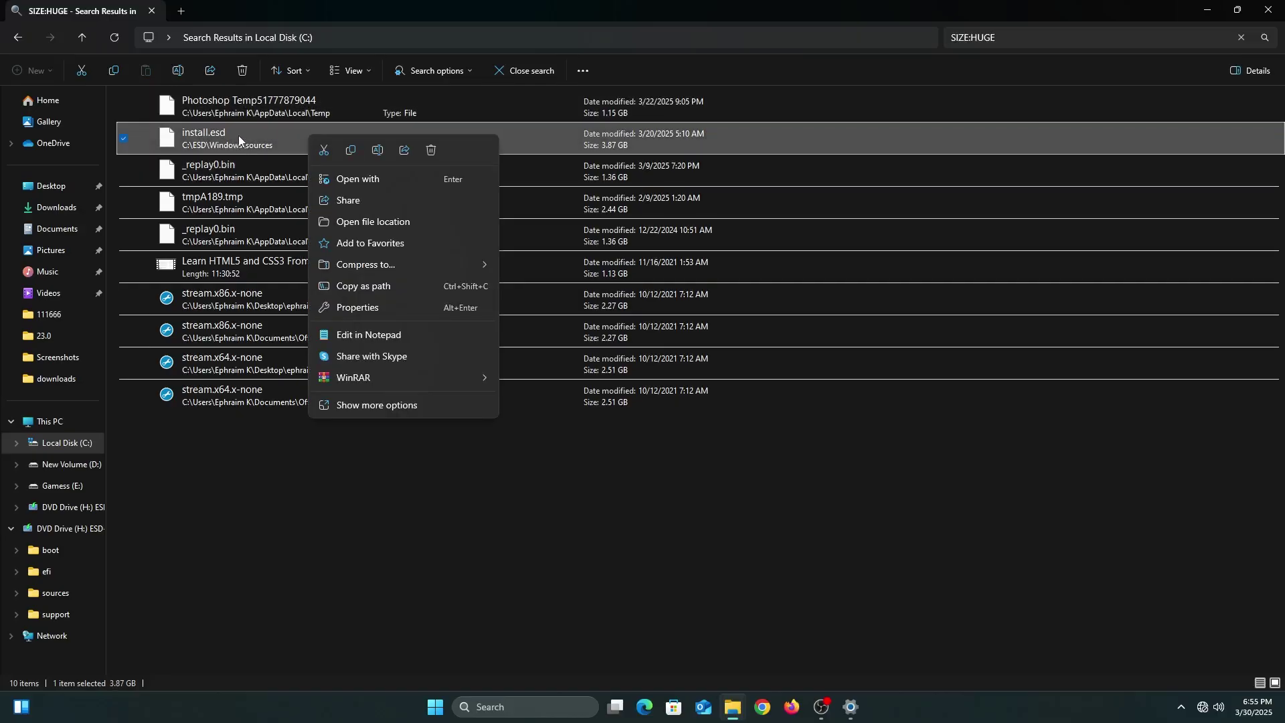
click(271, 447)
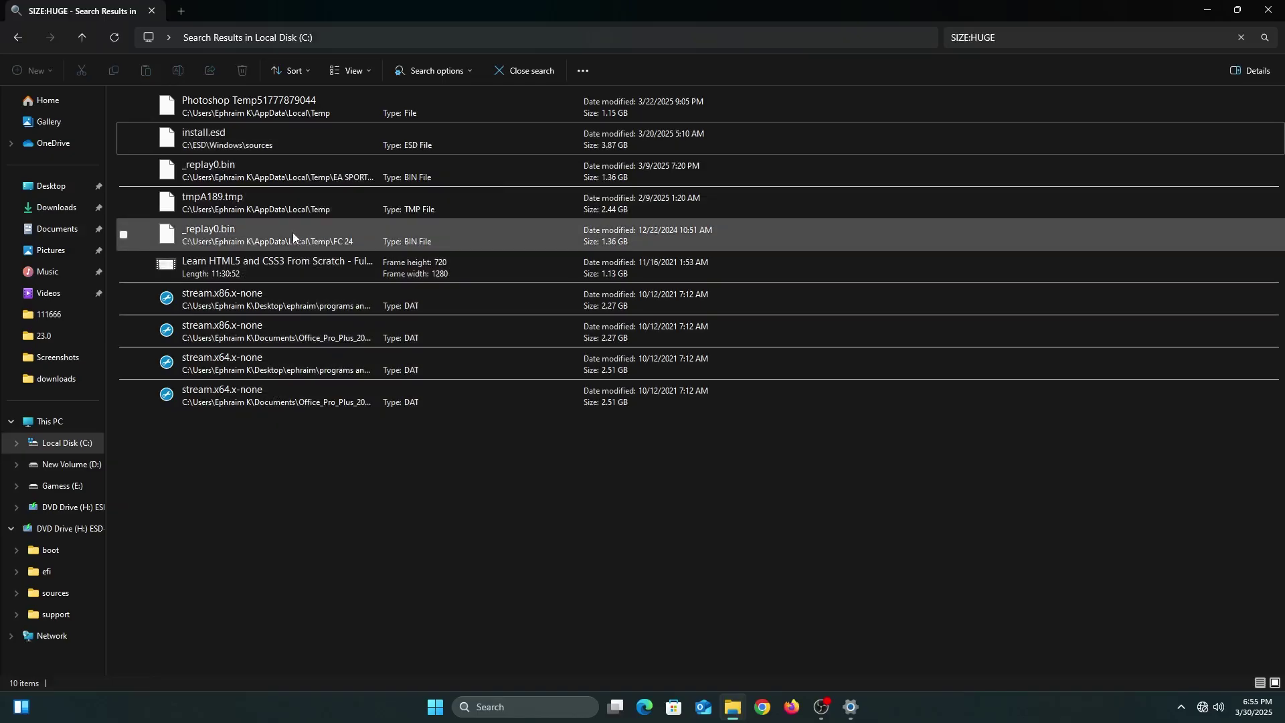
right_click(304, 181)
key(Escape)
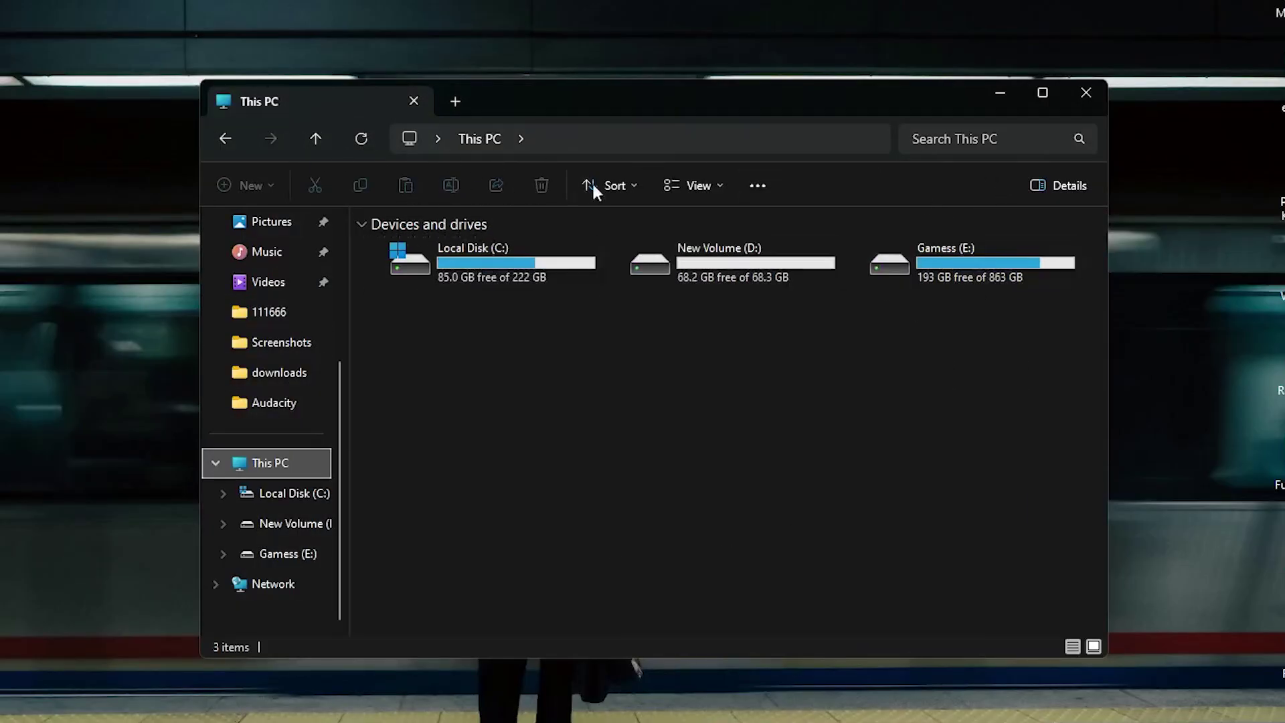
- Check Local Disk (C:) in This PC, showing 85.0 GB free of 222 GB
mouse_move(496, 274)
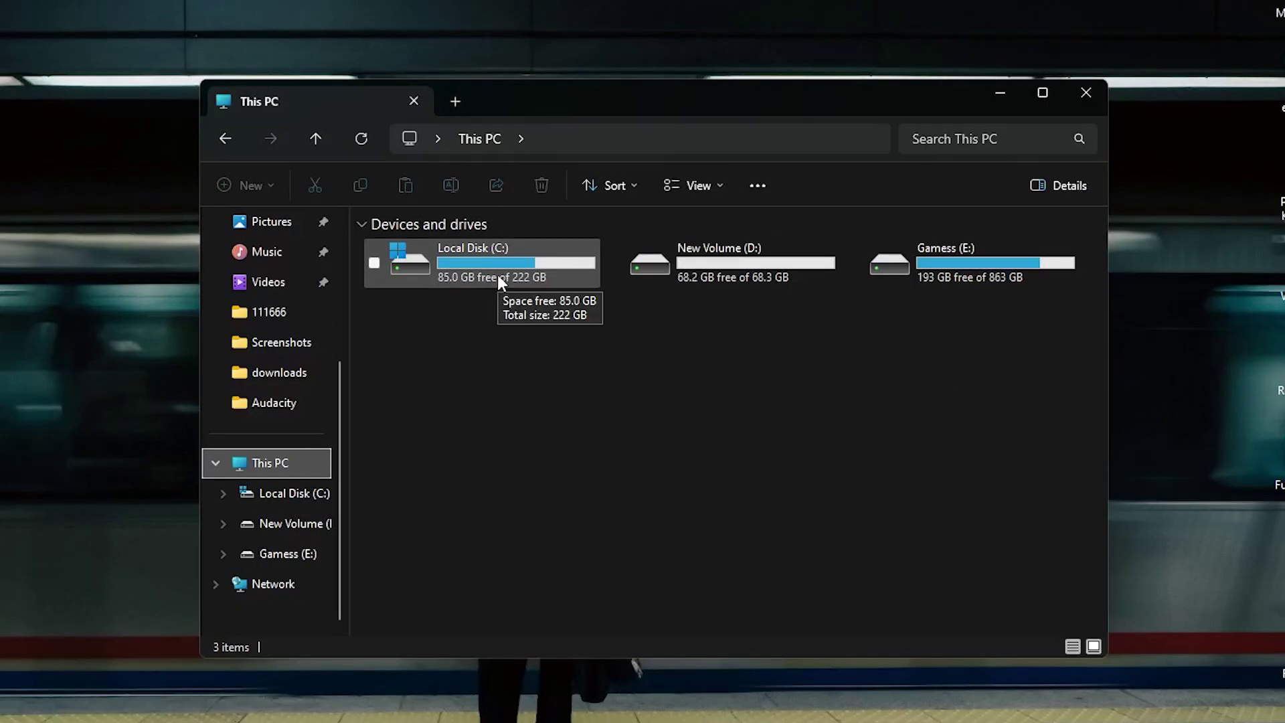